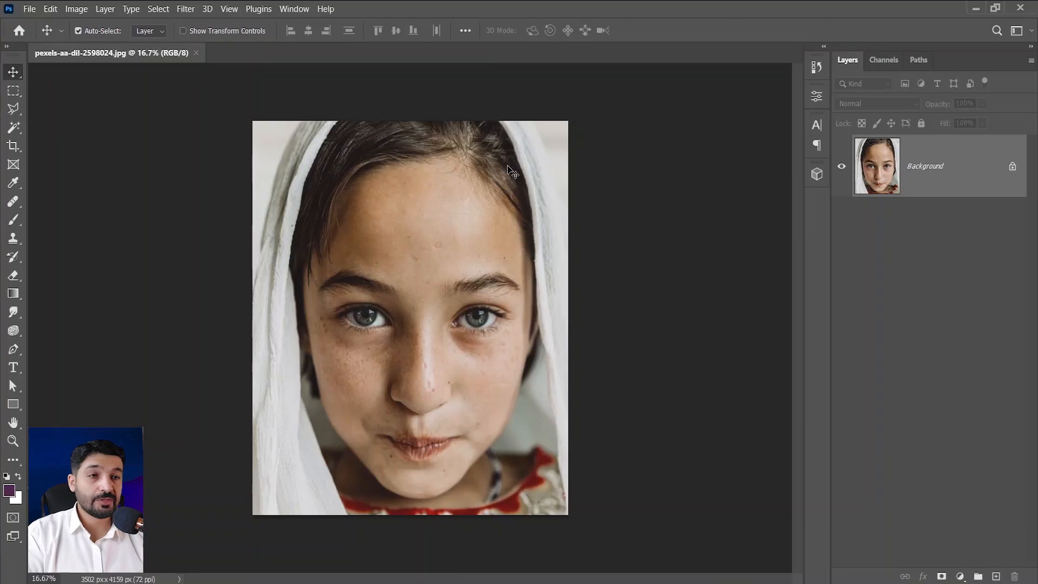
Resize the portrait to 1000 pixels wide with width and height linked to keep its proportions.
left_click(79, 10)
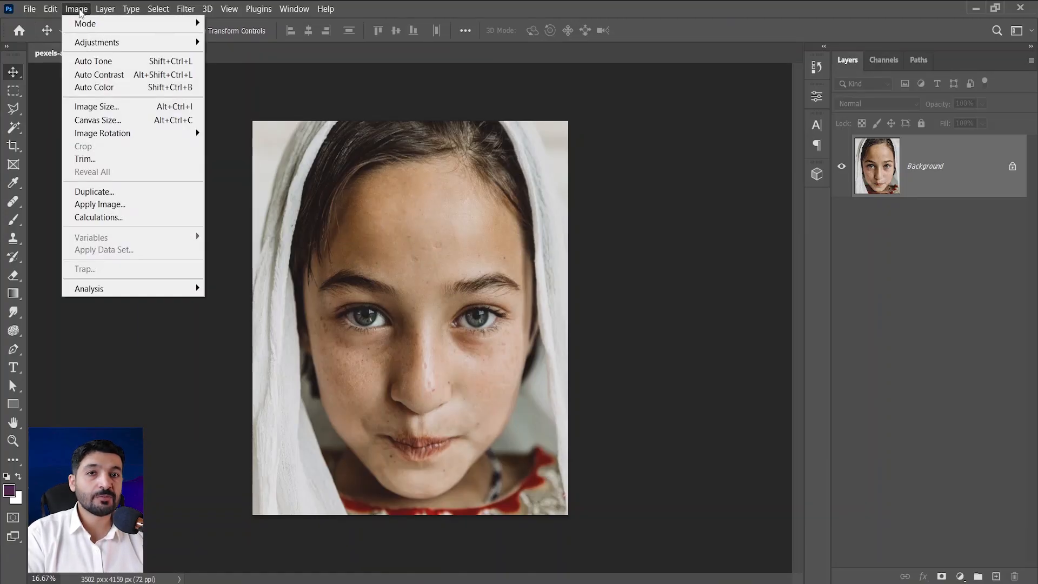
left_click(89, 107)
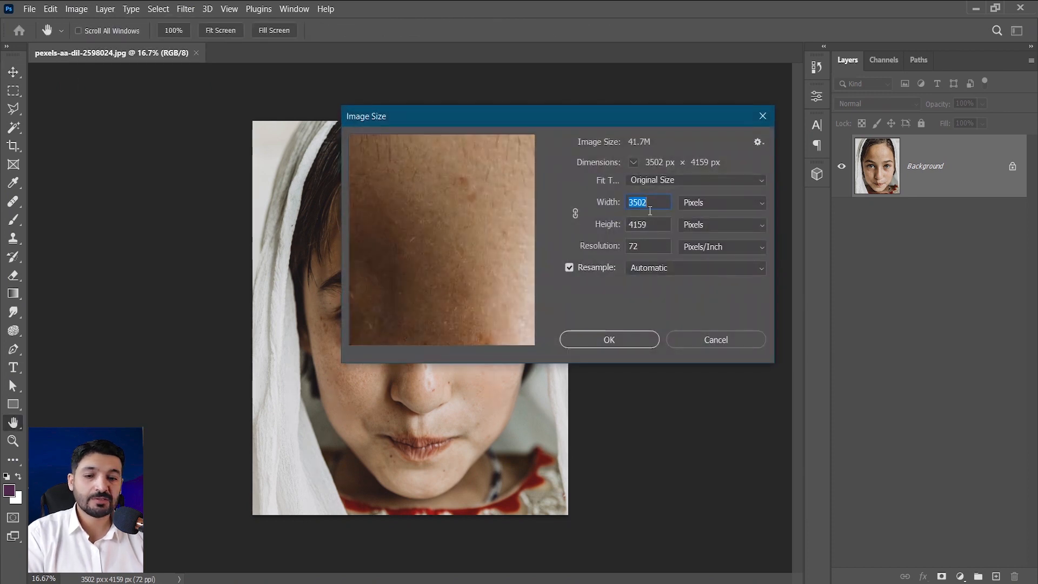
type("1200")
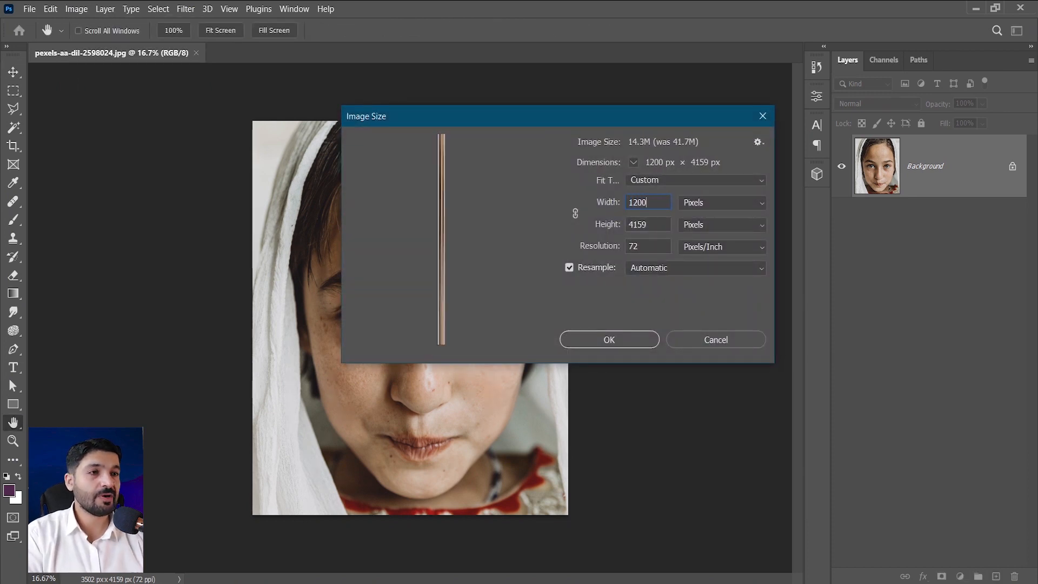
left_click(576, 213)
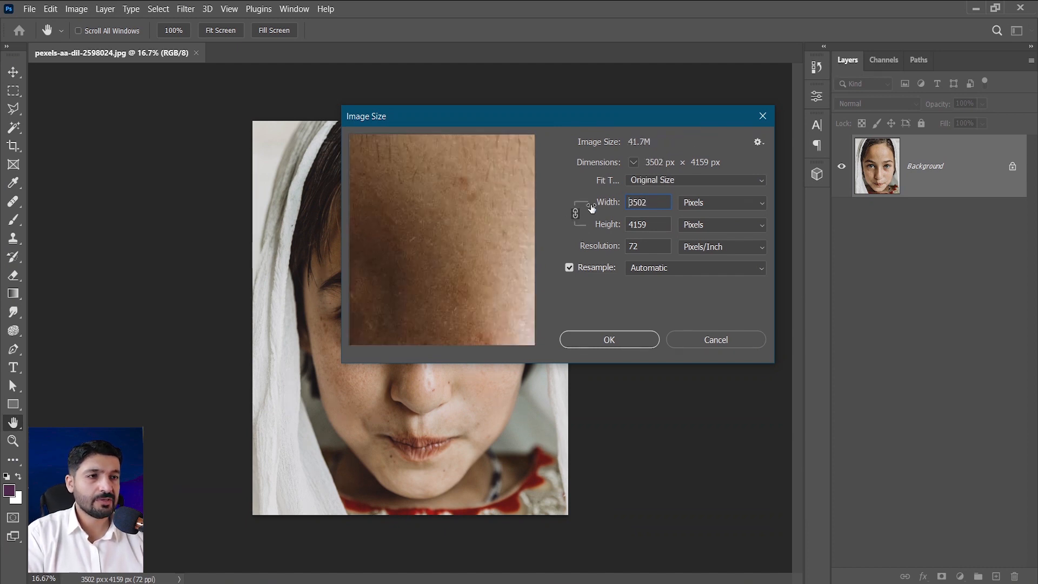
type("1200")
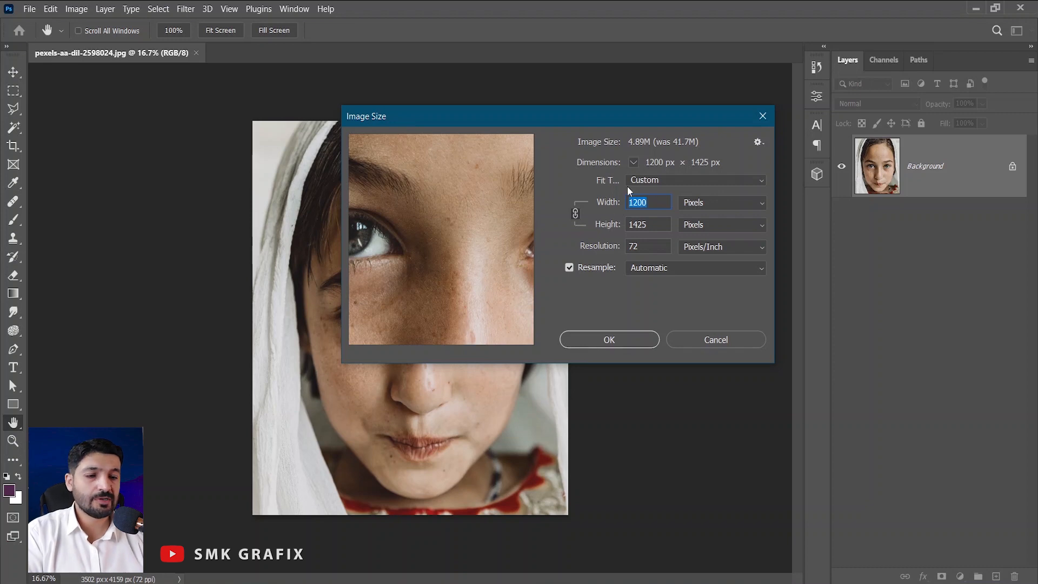
type("1000")
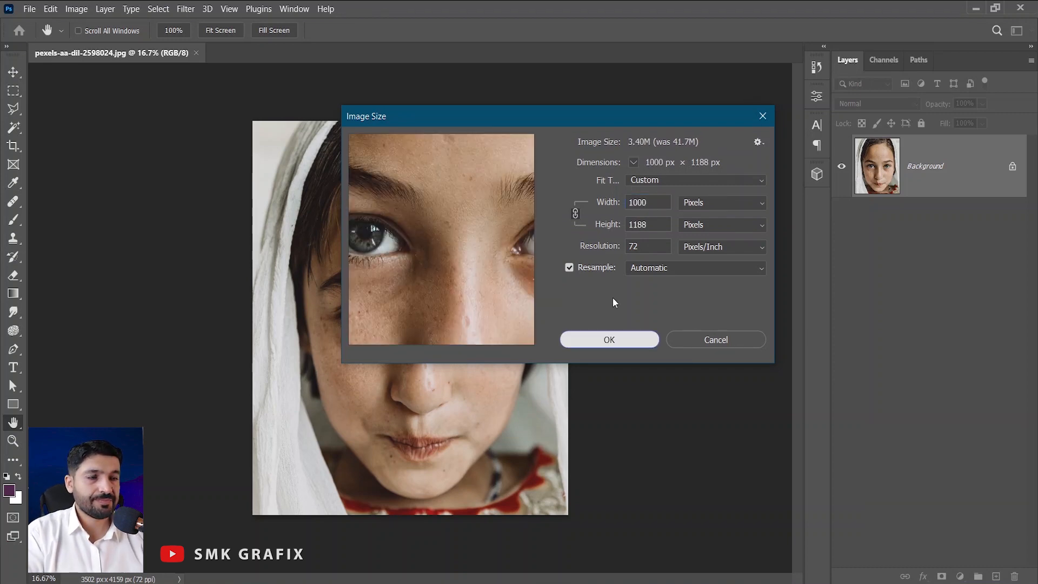
left_click(615, 335)
Examine the resized portrait's facial detail around the eyes and forehead at different magnifications.
scroll(428, 331, "up", 10)
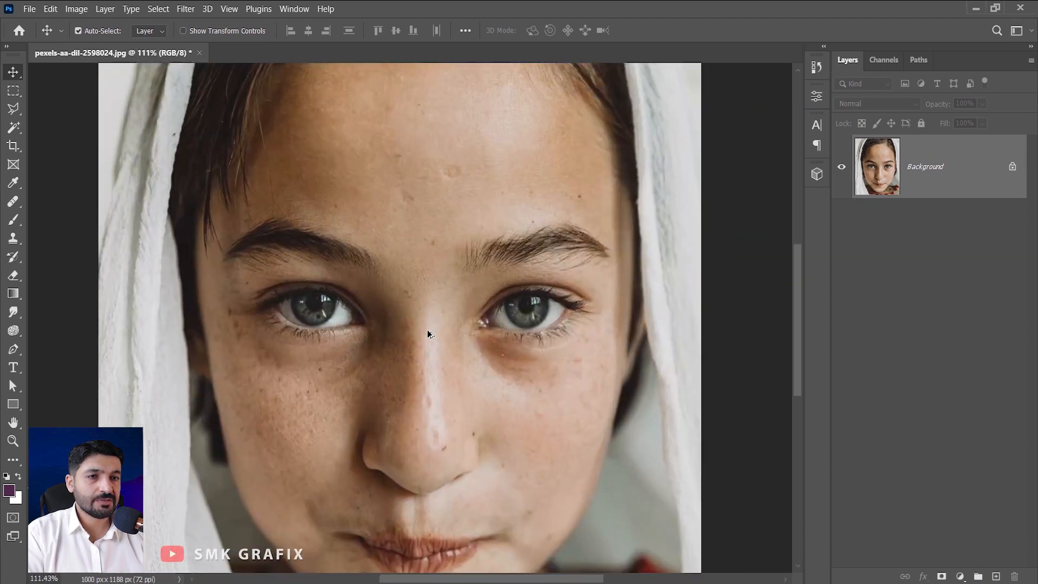
scroll(427, 334, "up", 3)
scroll(427, 331, "down", 3)
scroll(513, 276, "up", 2)
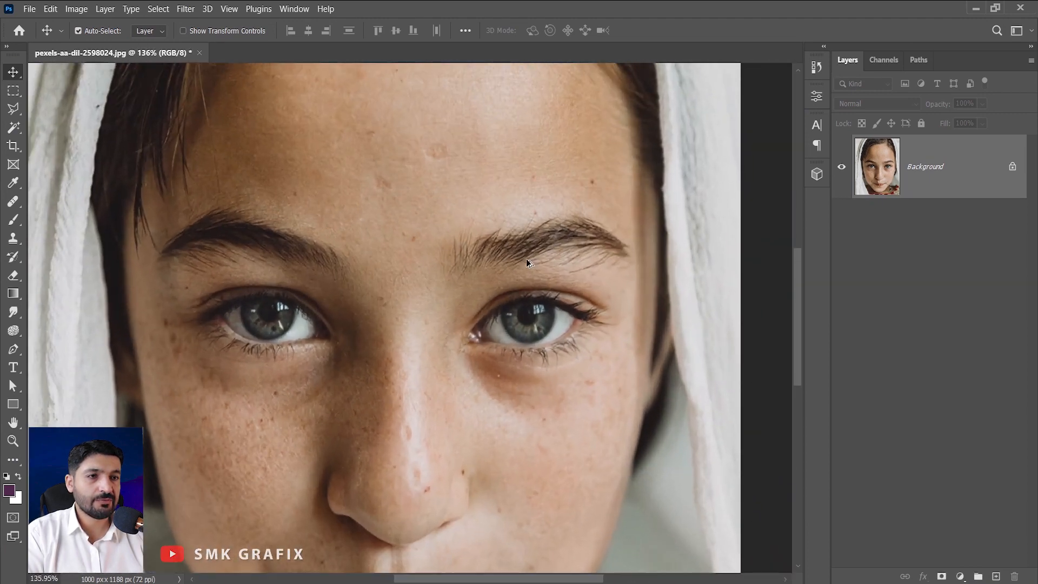
scroll(527, 263, "up", 3)
scroll(546, 254, "down", 3)
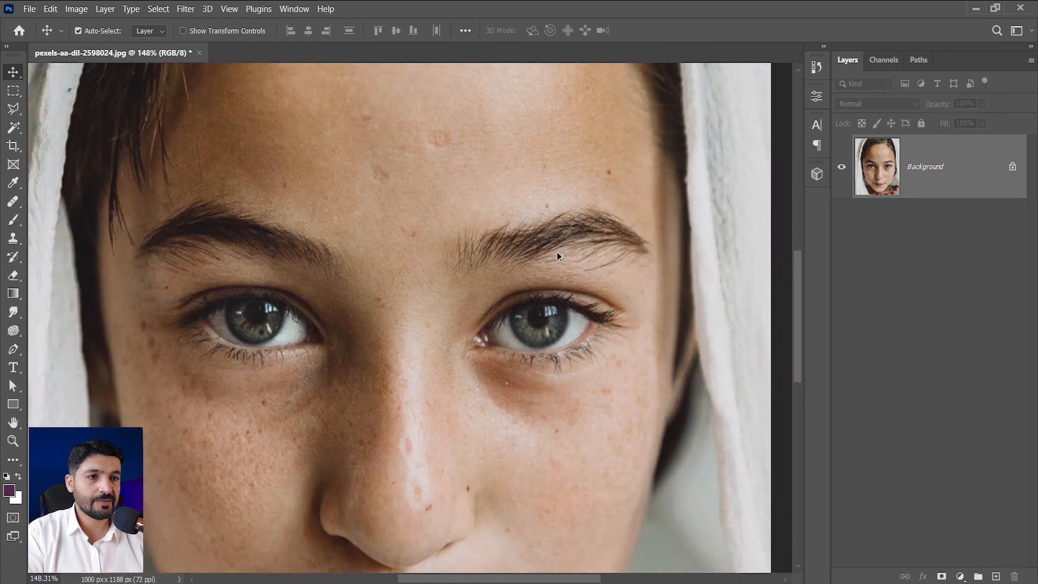
scroll(557, 252, "down", 3)
Save the resized portrait in Downloads as a JPEG named edited1 at quality 10, replacing the existing file.
left_click(30, 8)
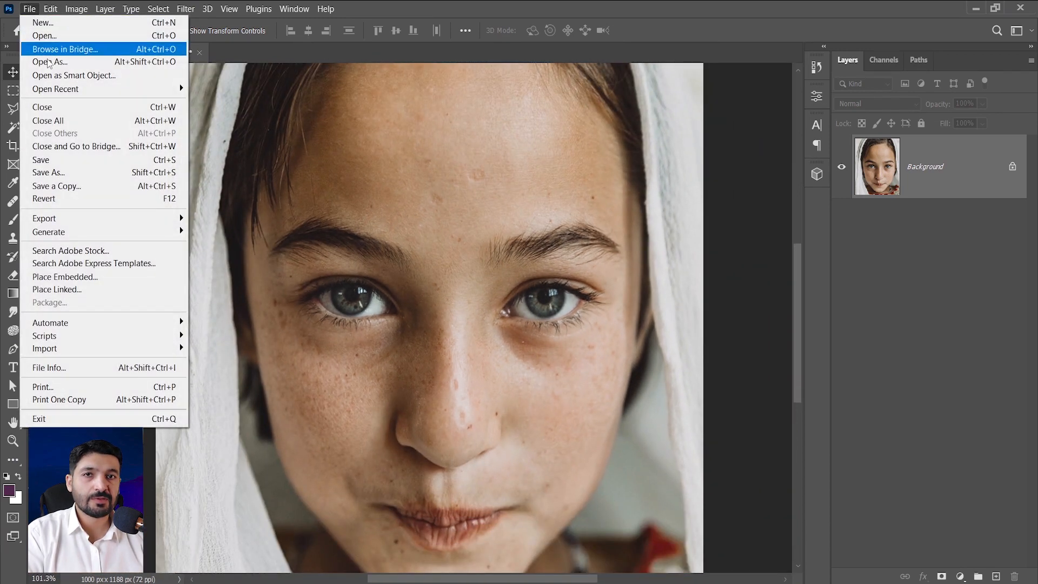
left_click(135, 172)
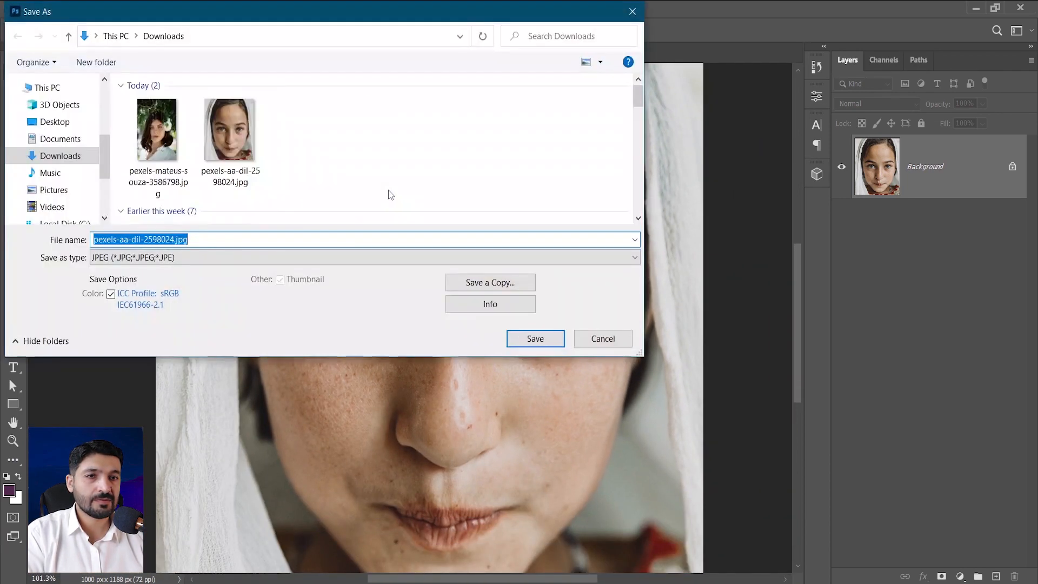
type("edited1")
left_click(534, 339)
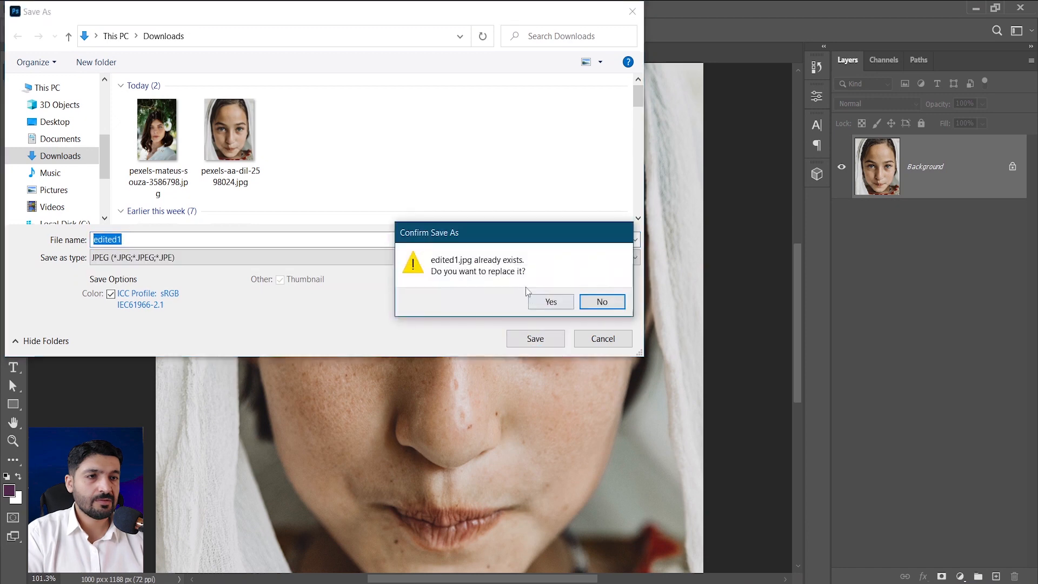
left_click(550, 303)
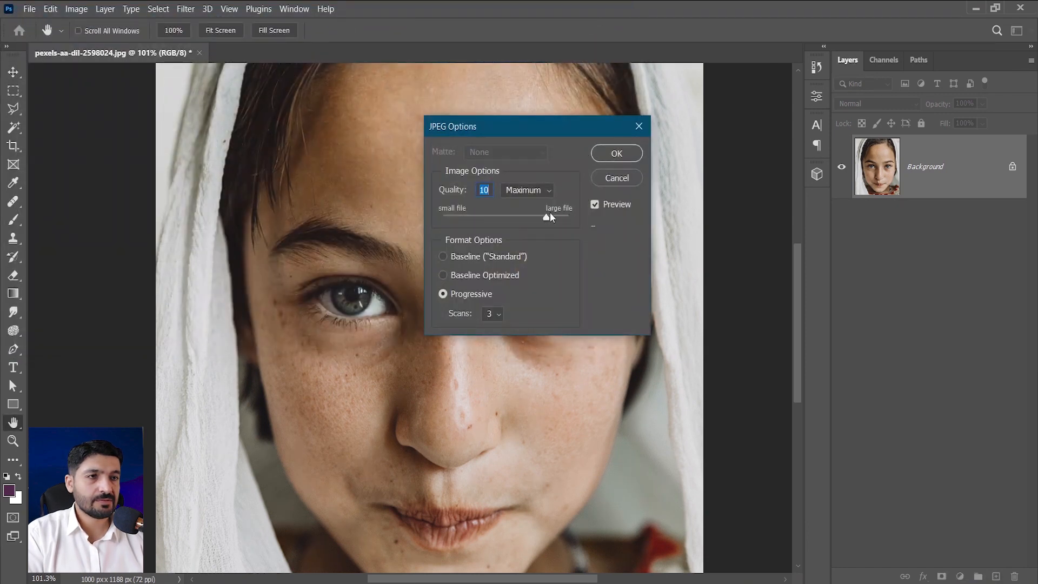
left_click(598, 153)
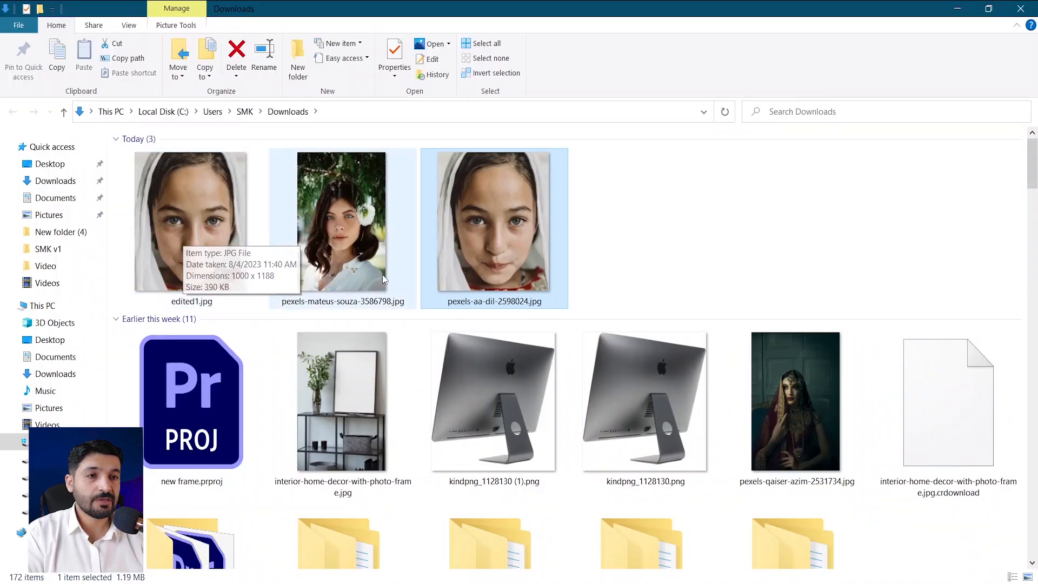
Open edited1.jpg from the Downloads folder in Illustrator and dismiss the floating Image Trace window.
mouse_move(472, 269)
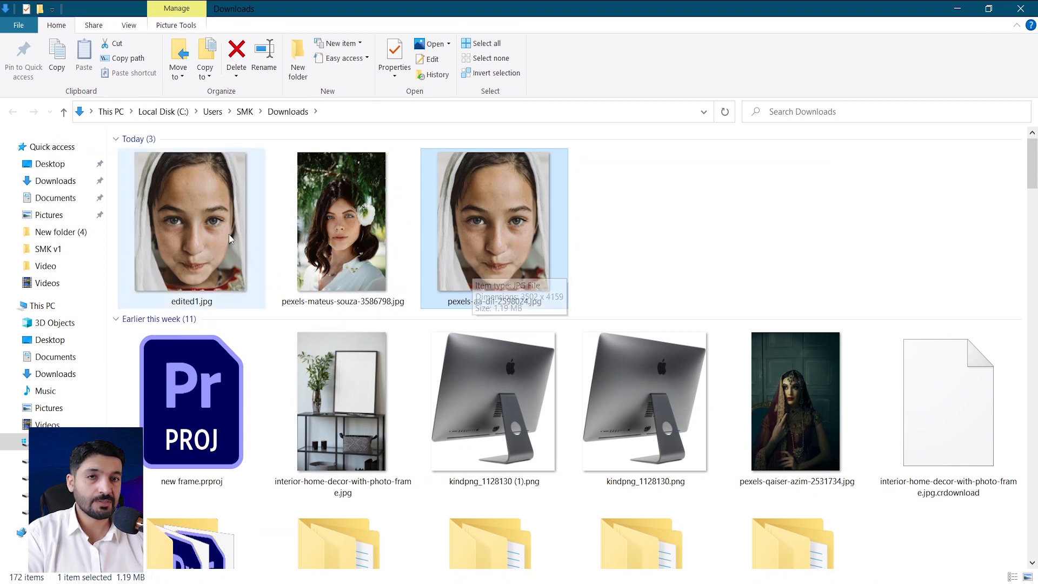
right_click(206, 226)
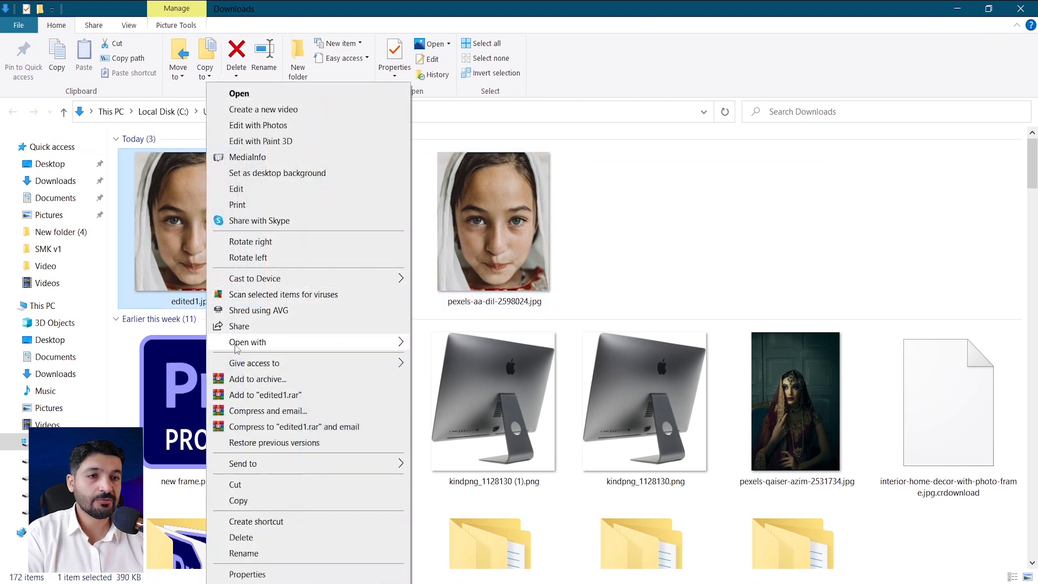
mouse_move(234, 341)
left_click(643, 341)
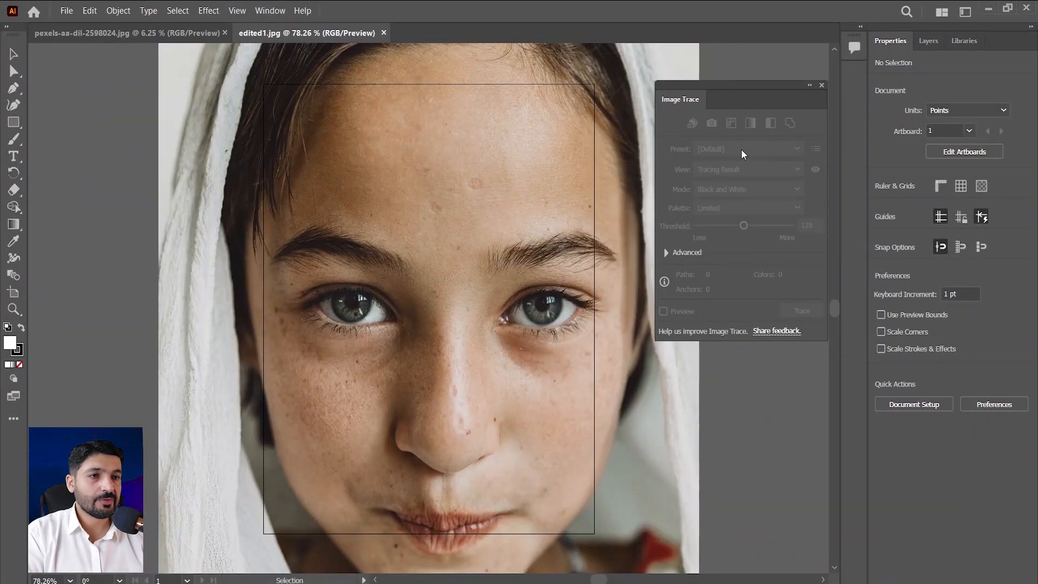
left_click(810, 86)
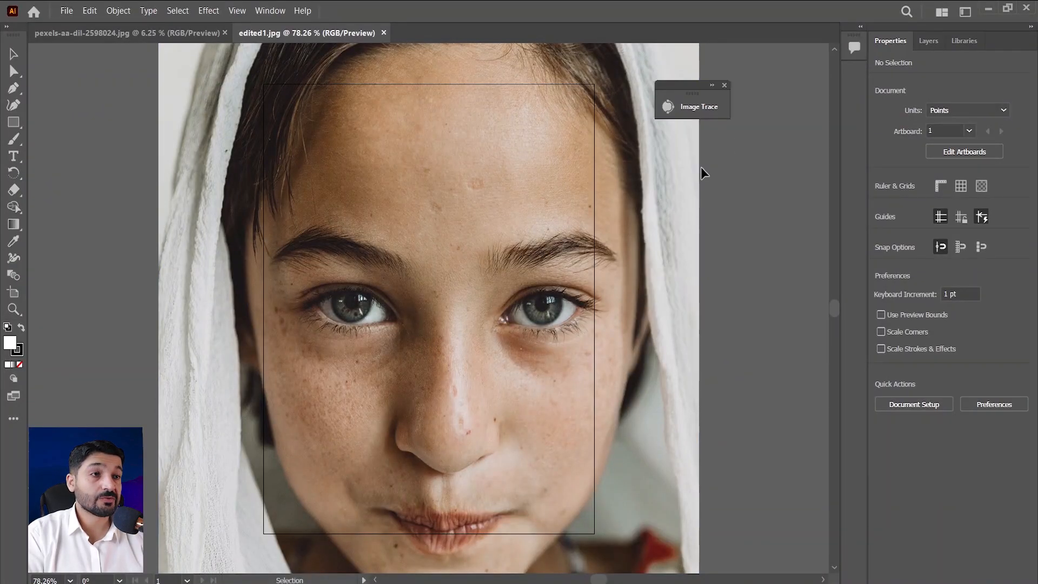
left_click(725, 85)
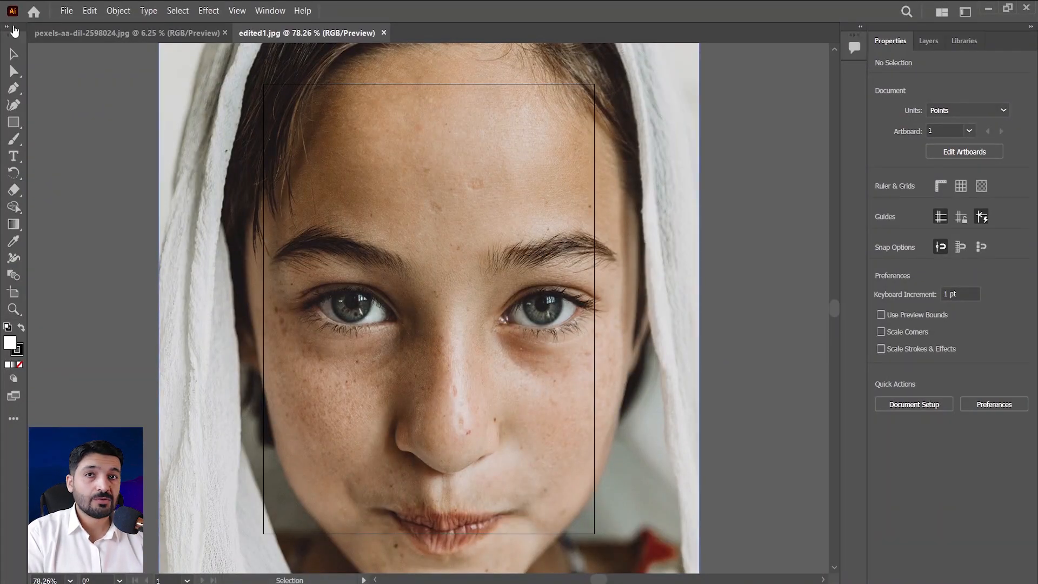
Trace the portrait with the Default Image Trace preset and switch the tracing to High Fidelity Photo.
left_click(437, 182)
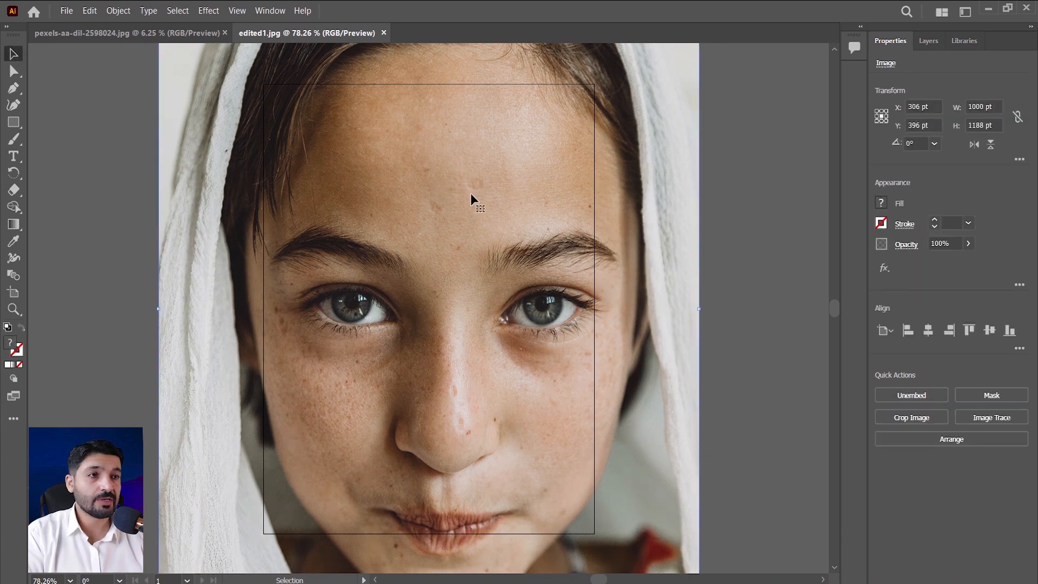
scroll(665, 241, "down", 2)
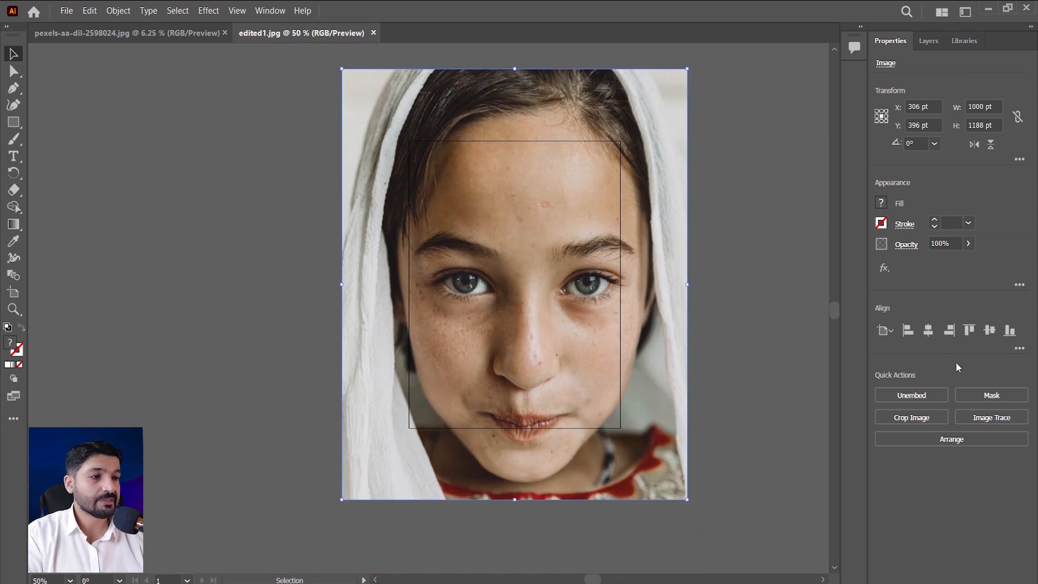
left_click(991, 418)
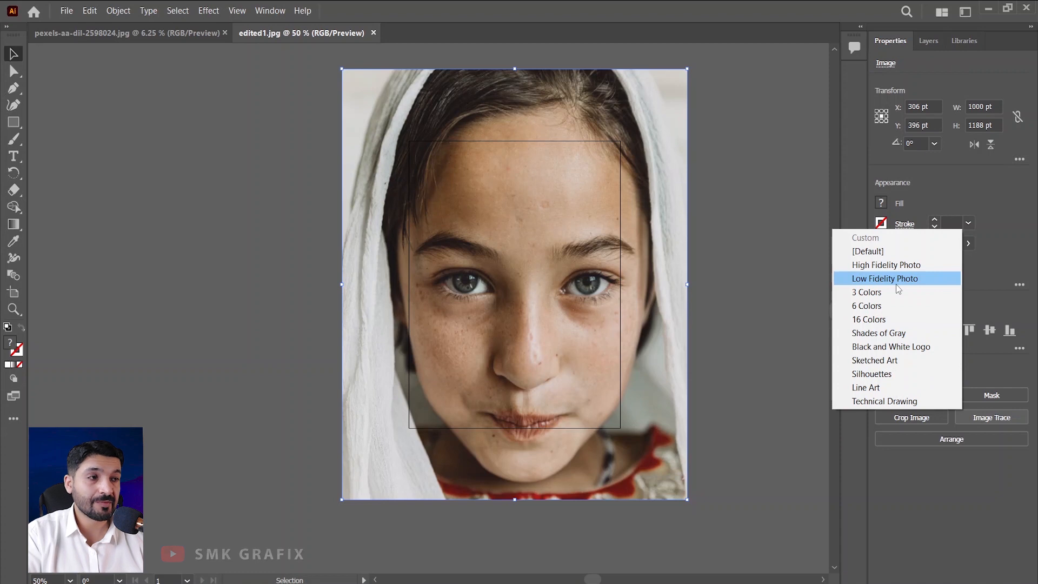
left_click(877, 253)
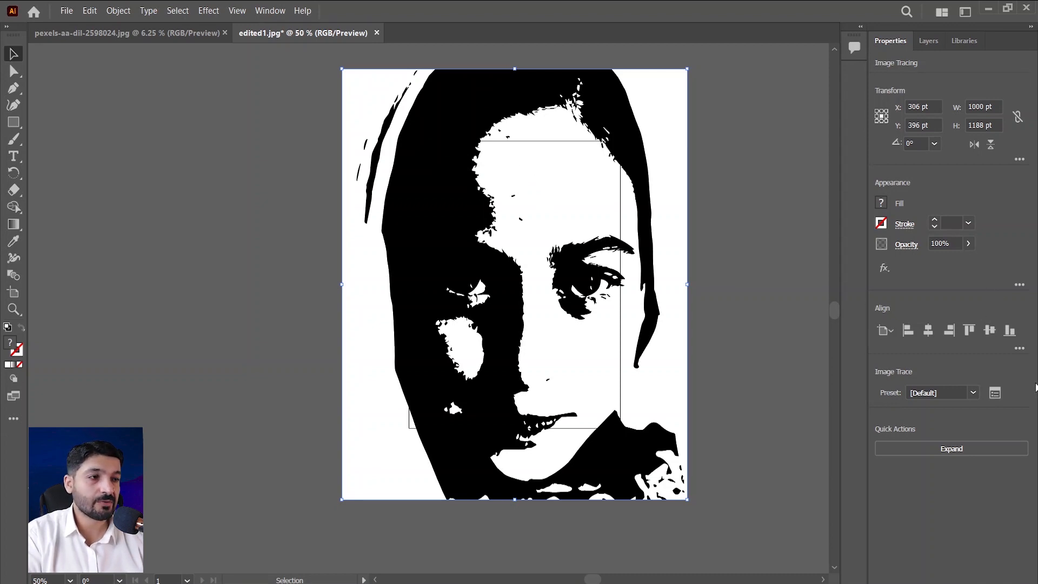
left_click(973, 393)
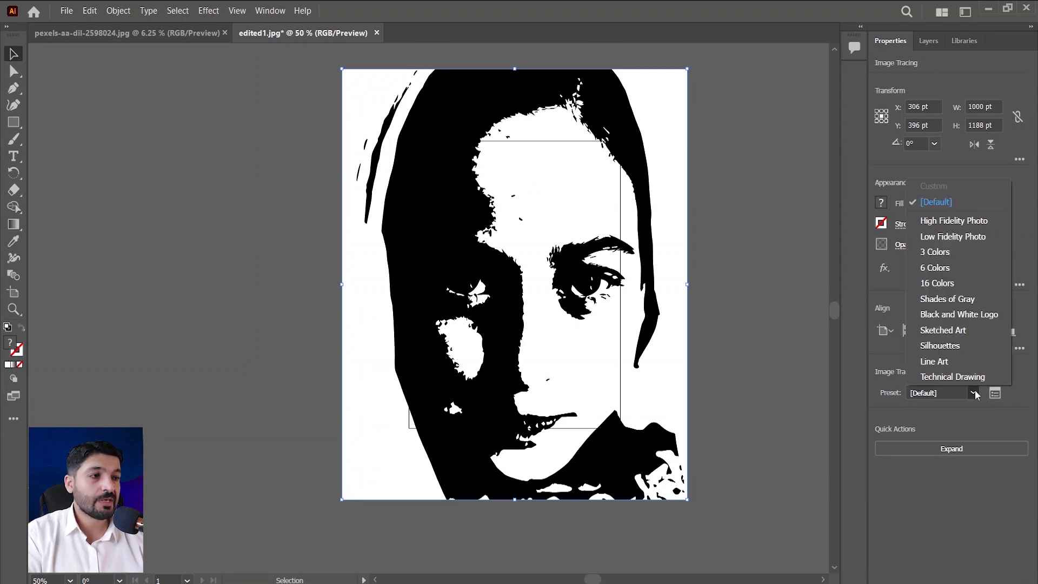
left_click(950, 222)
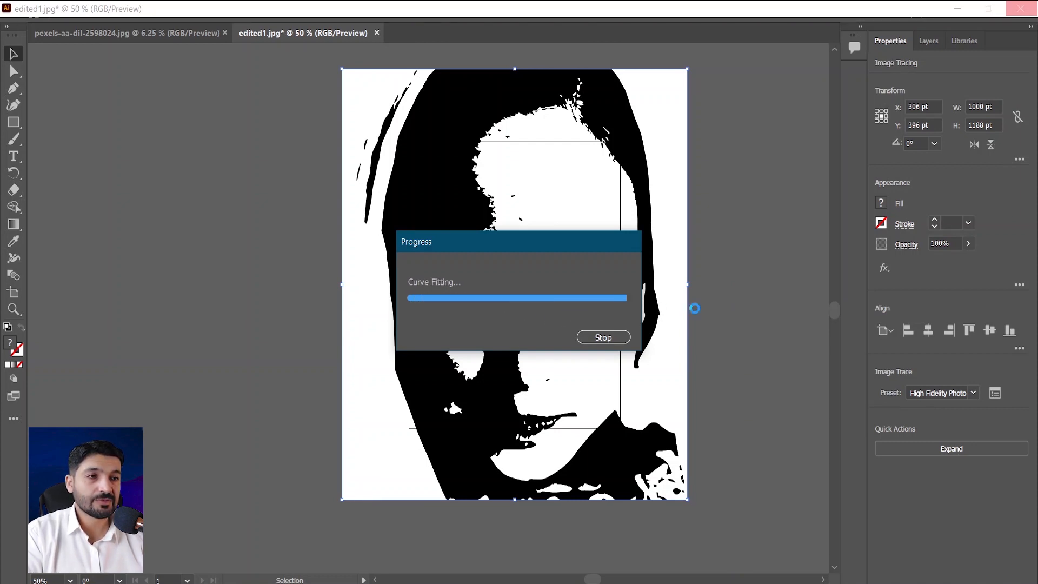
Examine the High Fidelity Photo tracing up close on the forehead, nose and both eyes, and return to the full image.
scroll(565, 160, "up", 4)
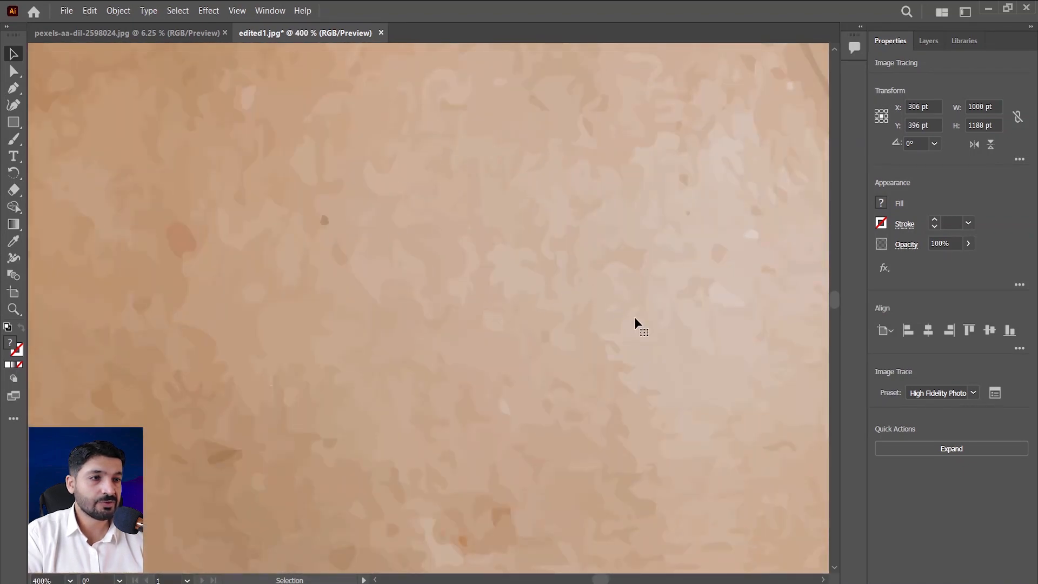
scroll(700, 303, "down", 6)
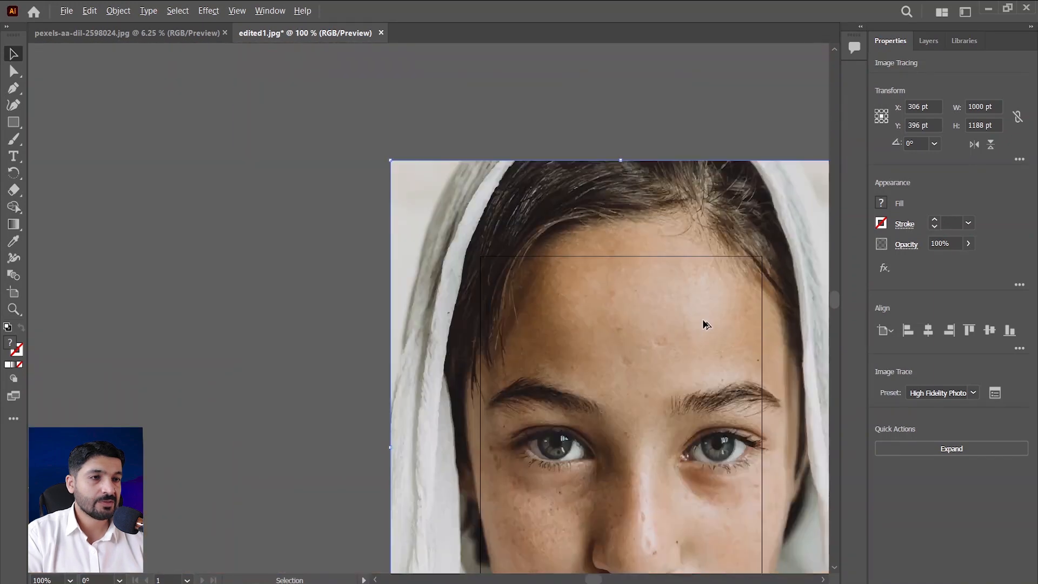
left_click_drag(736, 380, 632, 227)
scroll(596, 296, "up", 3)
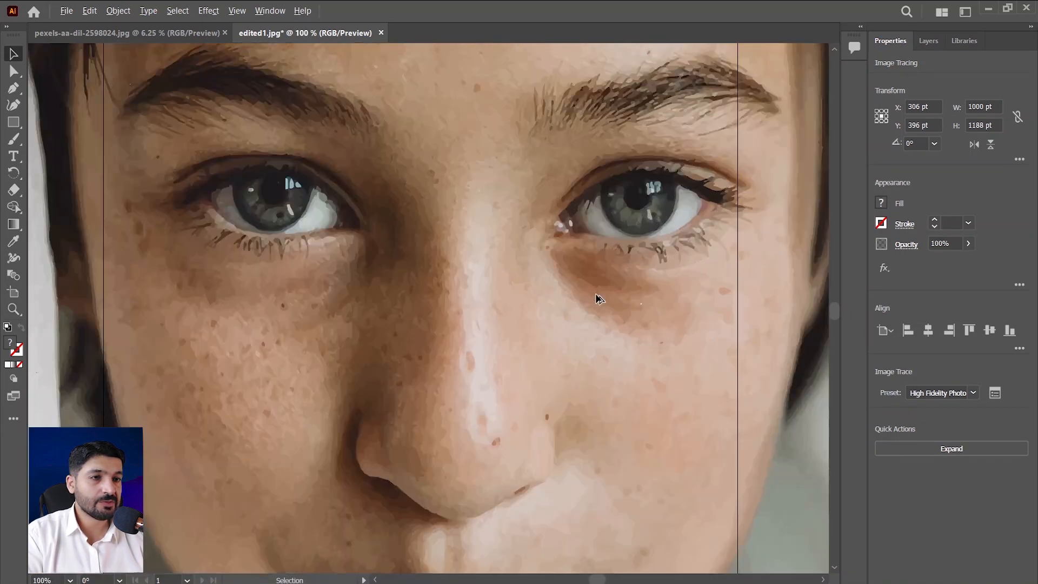
scroll(615, 246, "down", 3)
scroll(616, 233, "up", 6)
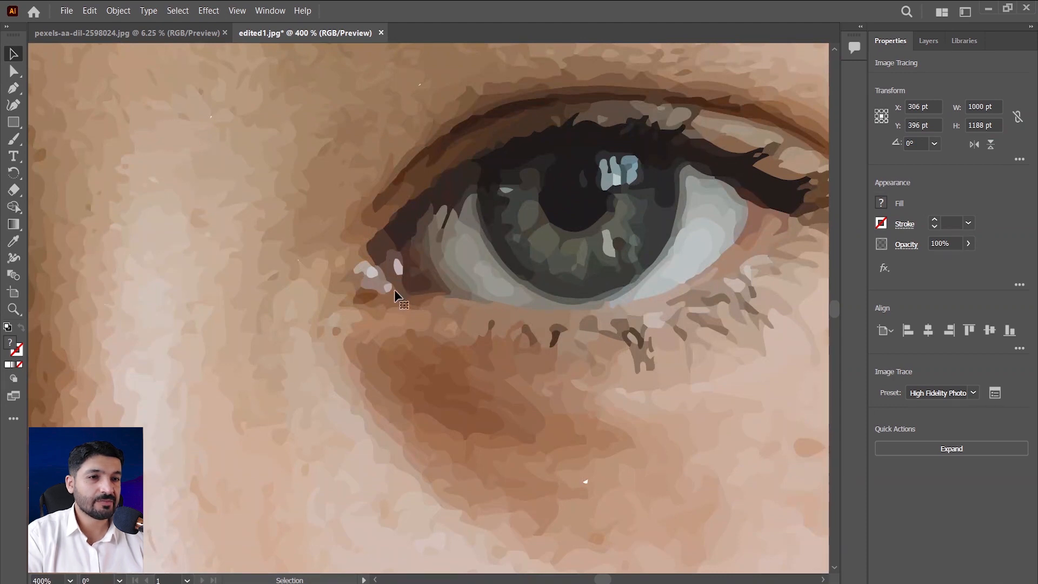
left_click_drag(399, 297, 698, 303)
left_click_drag(467, 311, 733, 317)
scroll(757, 317, "down", 1)
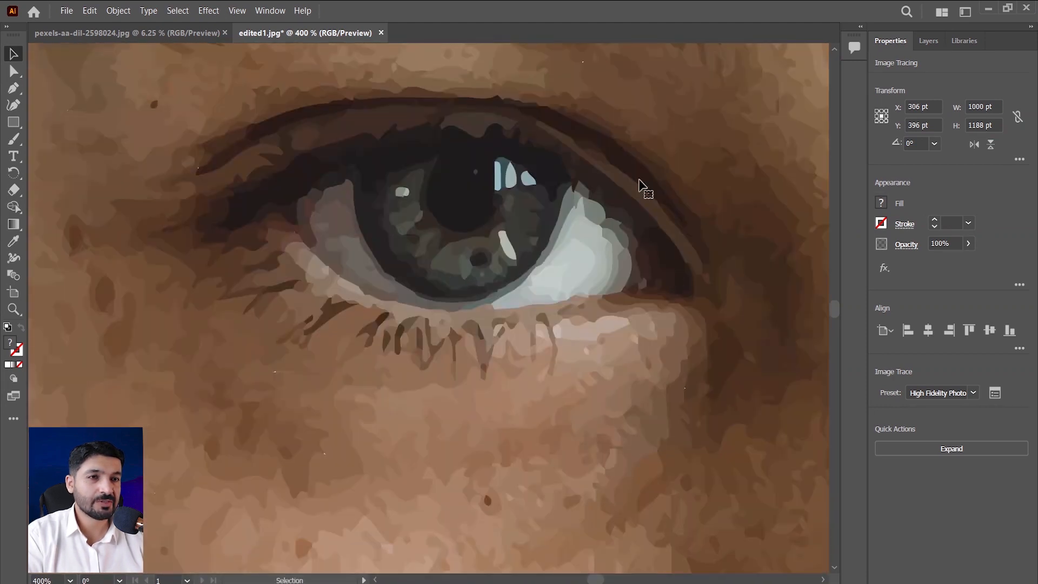
key("ctrl+0")
Change the tracing preset to Low Fidelity Photo and inspect the traced forehead and eyebrow area.
left_click(972, 392)
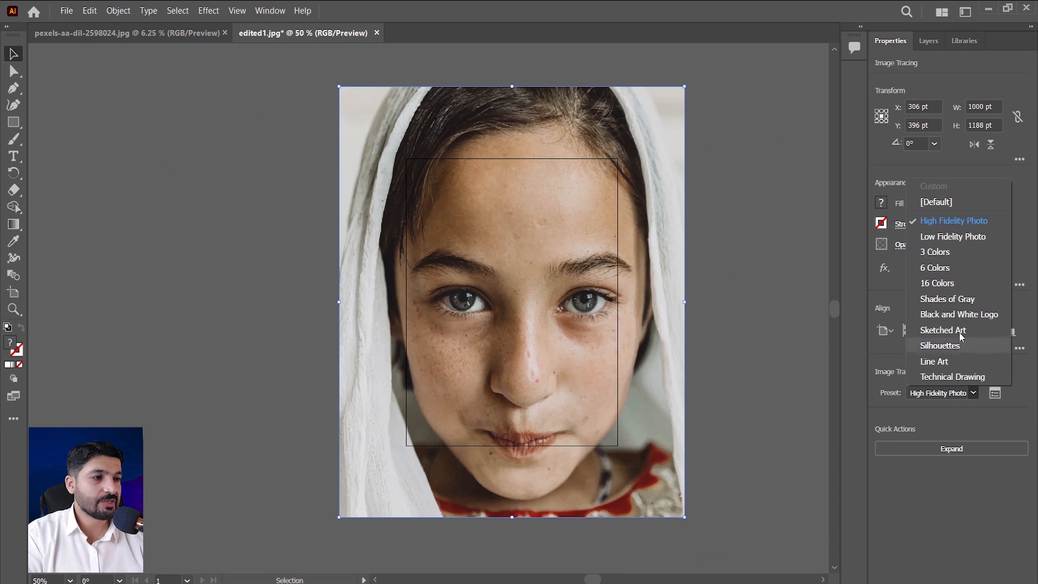
left_click(949, 239)
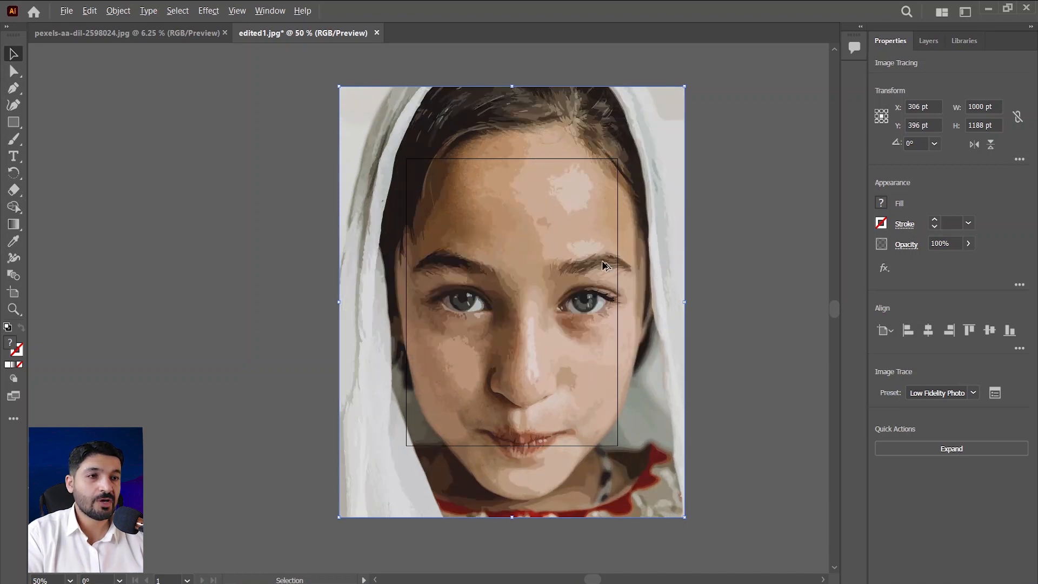
scroll(600, 251, "up", 5)
scroll(538, 210, "up", 5)
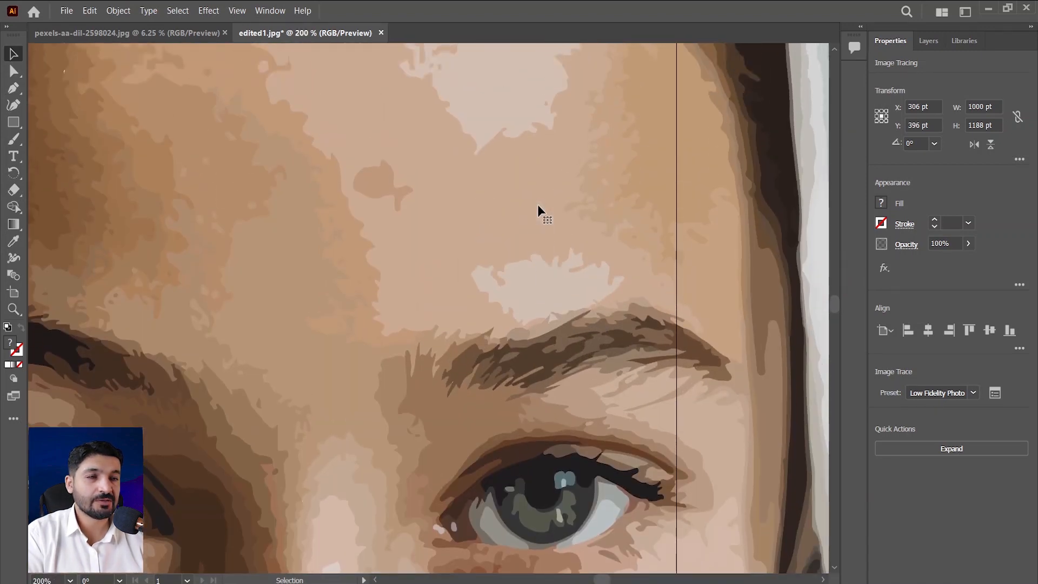
scroll(592, 156, "up", 5)
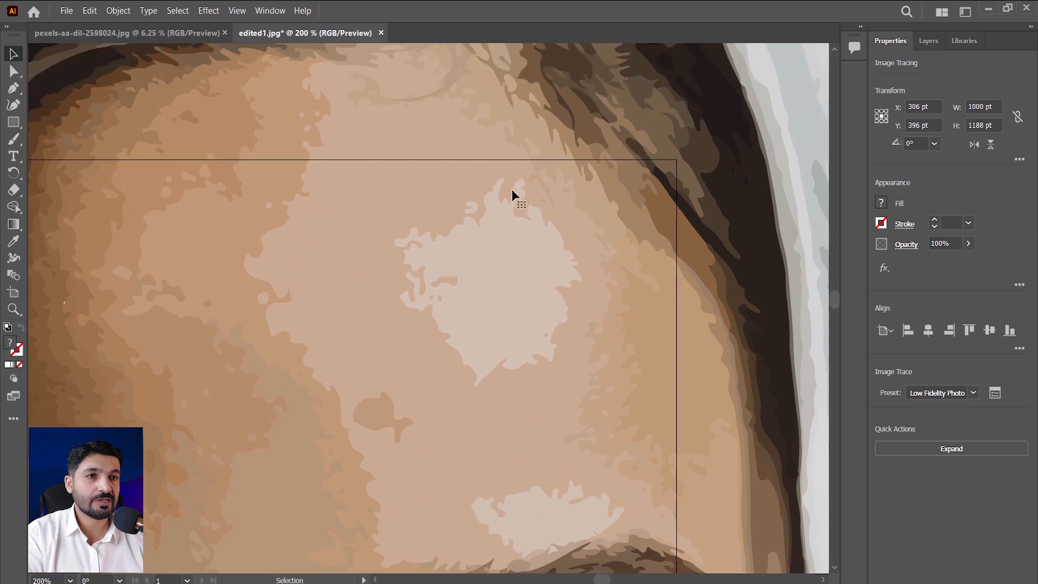
scroll(437, 259, "down", 6)
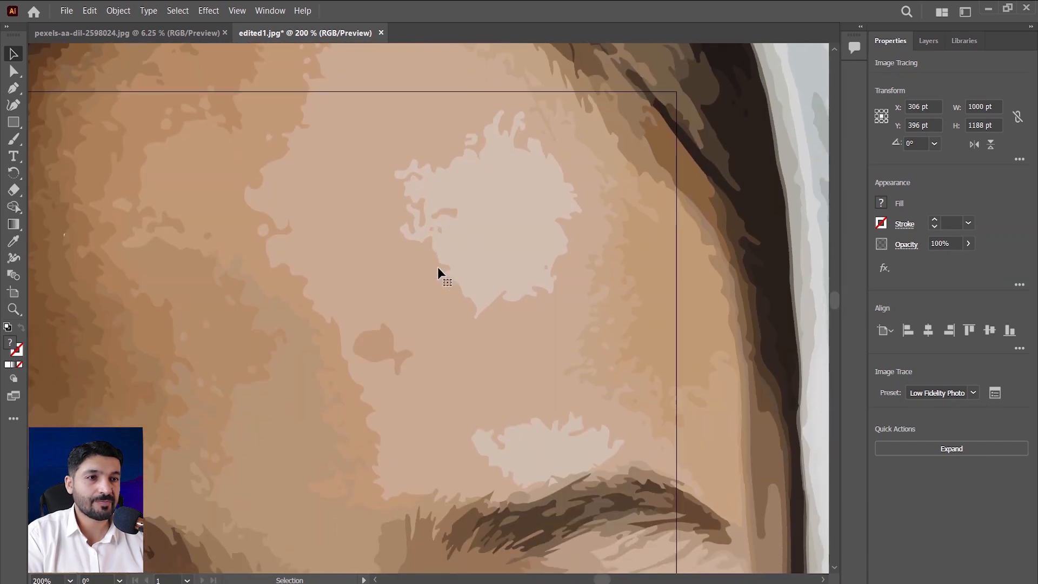
Change the Image Trace preset of the portrait to 3 Colors.
scroll(463, 297, "down", 3)
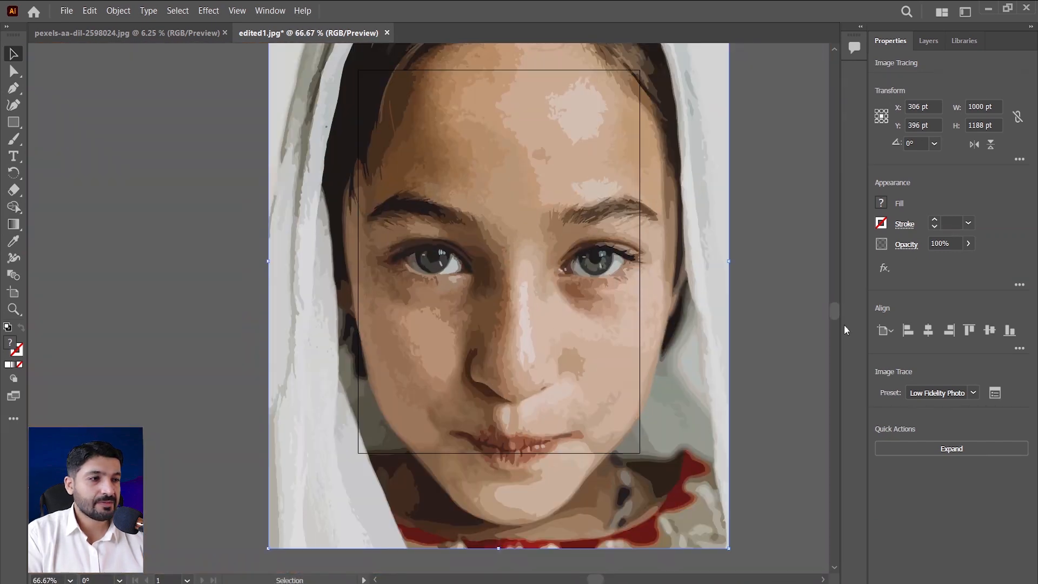
left_click(973, 392)
left_click(930, 252)
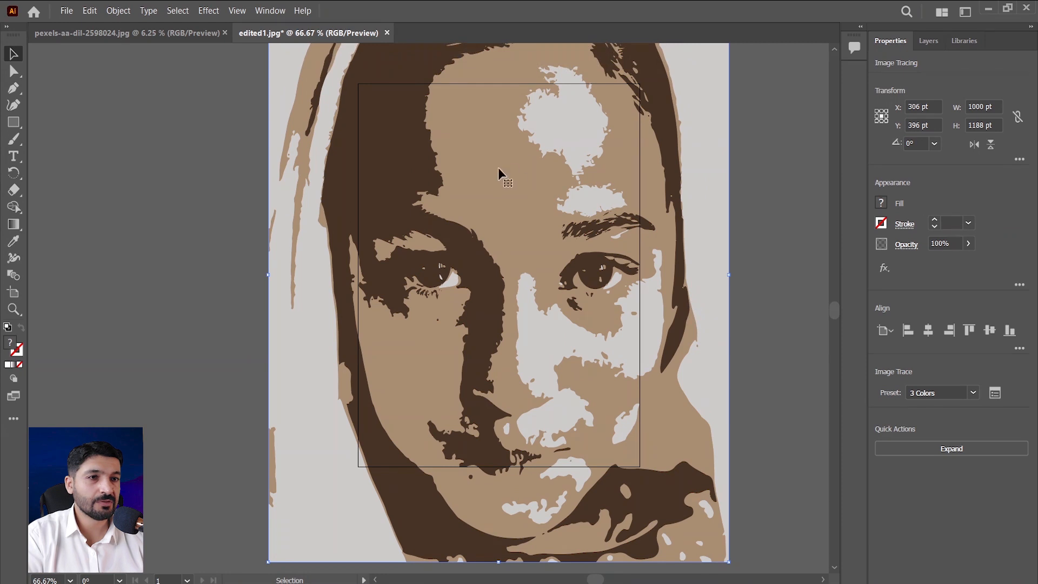
Switch the tracing to the 6 Colors preset and inspect the eyes and nose up close.
left_click(974, 393)
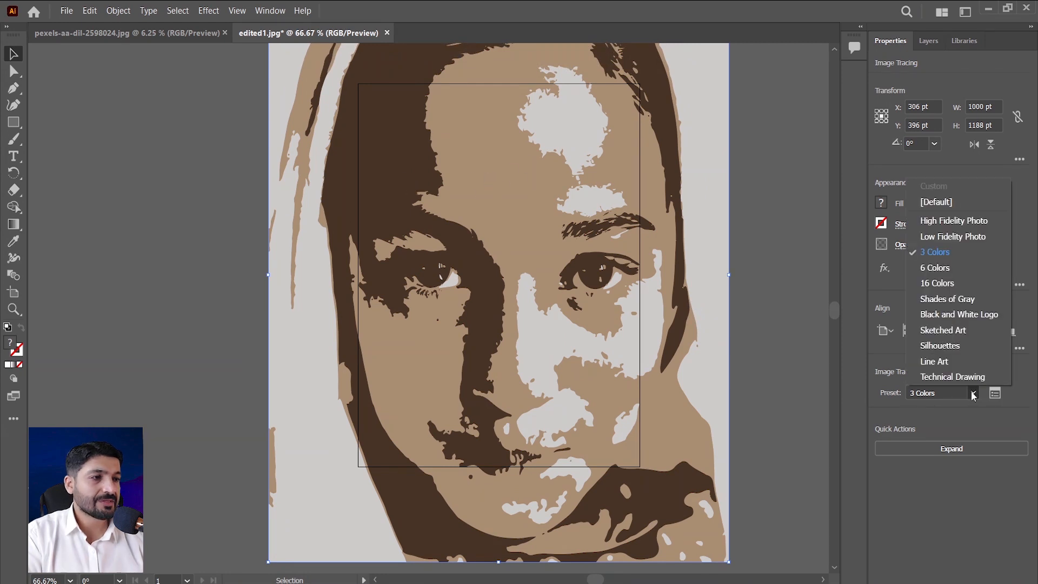
left_click(946, 269)
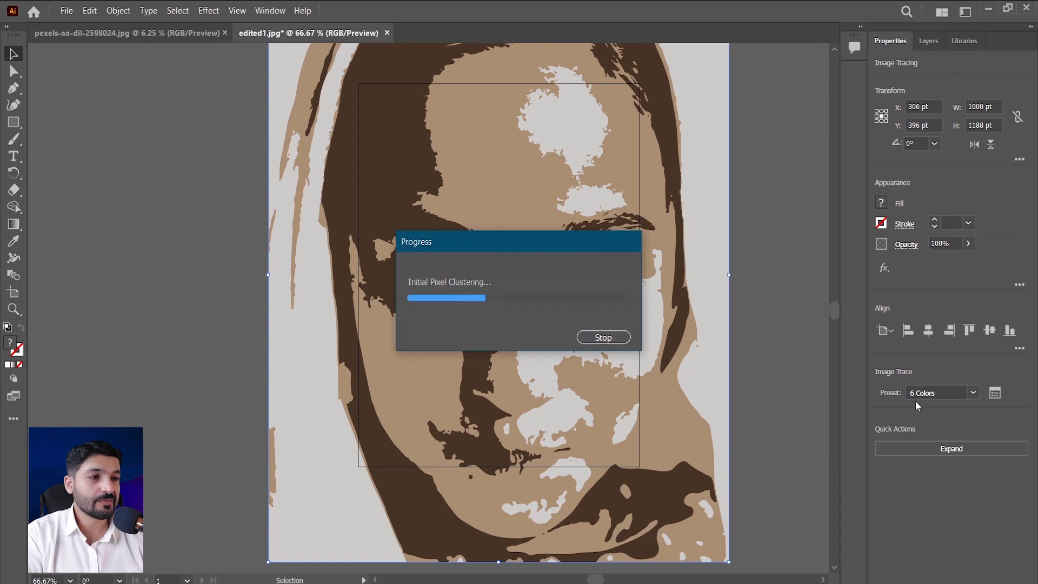
scroll(638, 357, "down", 1)
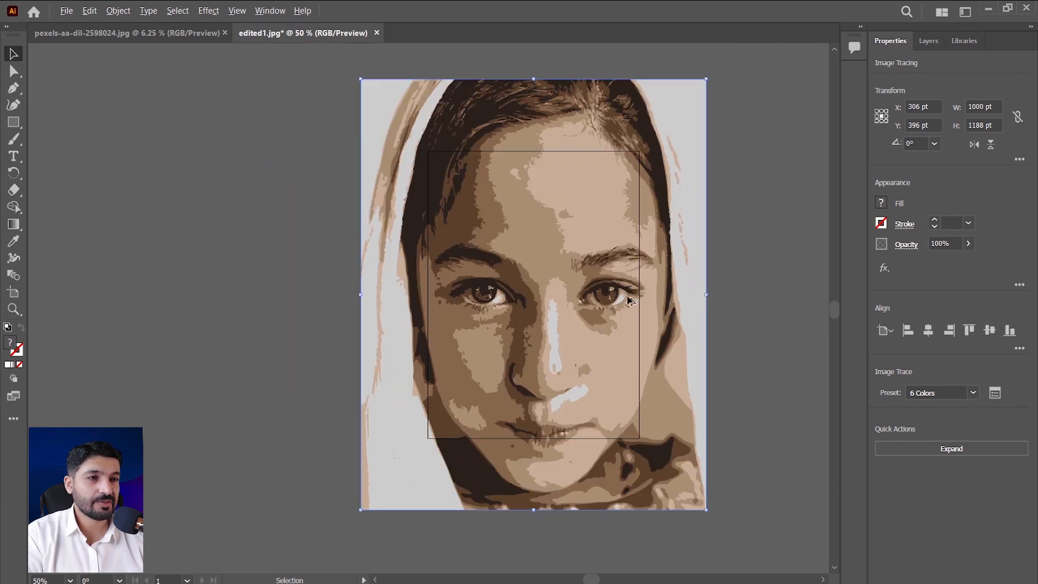
scroll(623, 293, "up", 3)
scroll(487, 278, "down", 5)
scroll(479, 259, "up", 6)
scroll(350, 292, "up", 1)
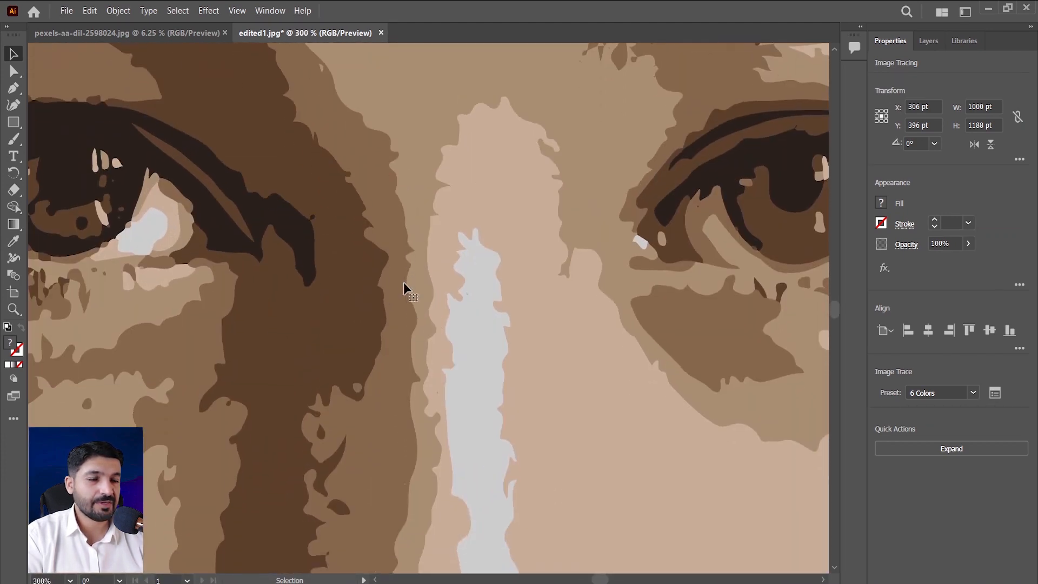
left_click_drag(403, 286, 560, 289)
scroll(561, 292, "down", 5)
scroll(608, 315, "up", 2)
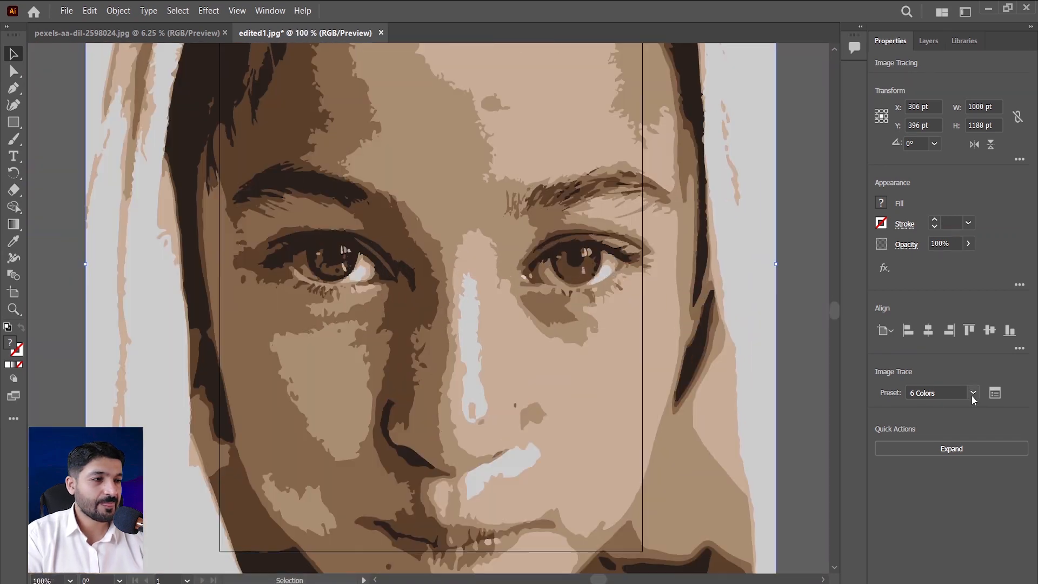
Switch the tracing to the 16 Colors preset and check the whole portrait and the face.
left_click(944, 393)
left_click(948, 287)
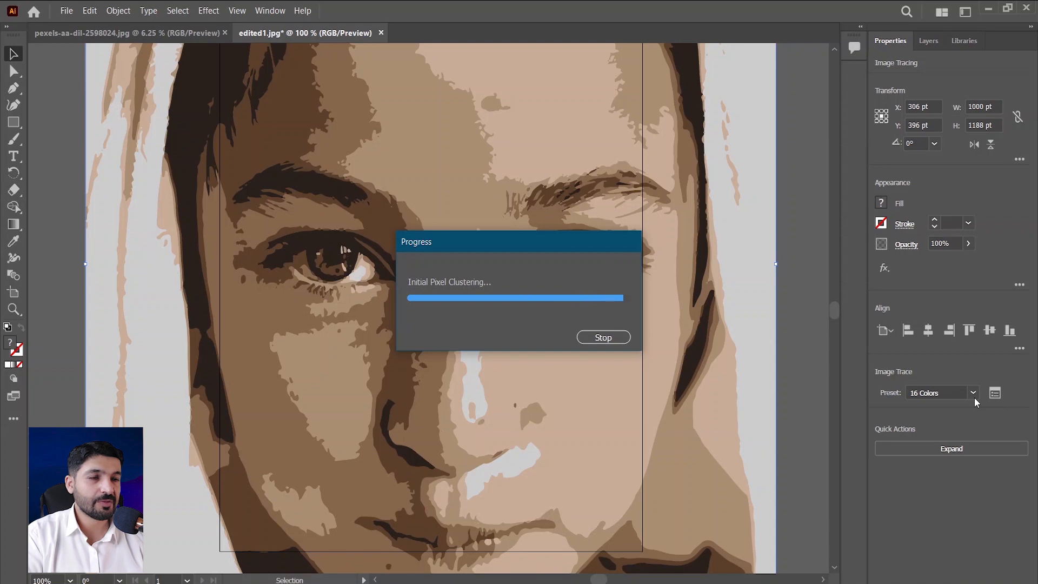
scroll(705, 369, "down", 2)
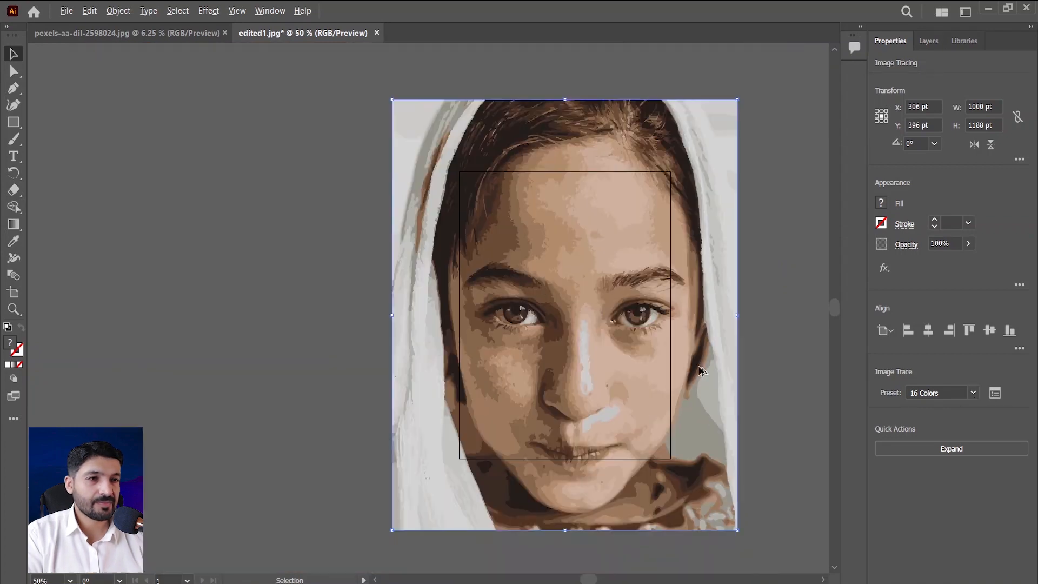
scroll(705, 369, "up", 1)
scroll(708, 370, "up", 1)
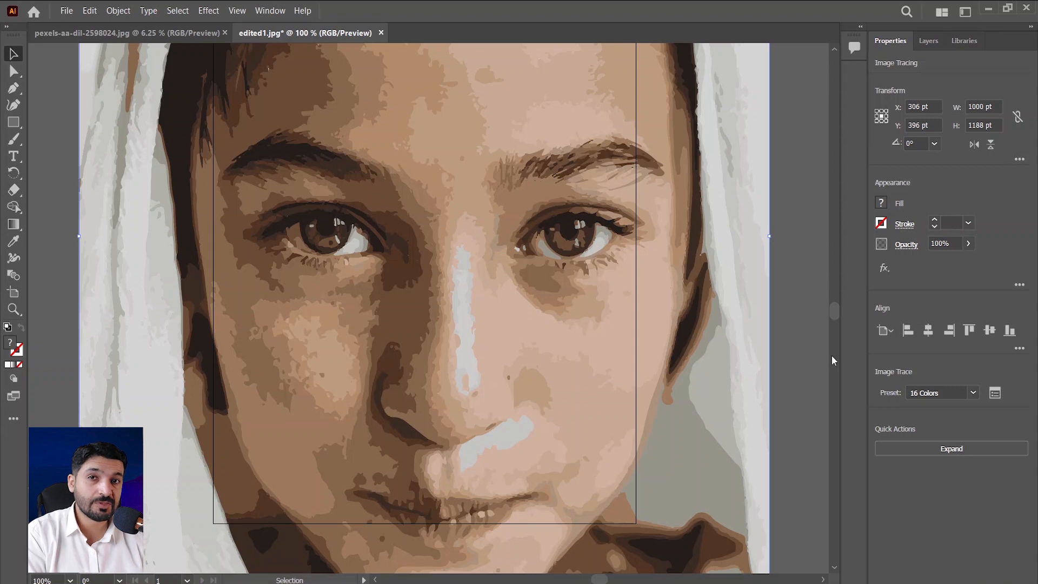
Retrace the portrait with the Shades of Gray preset and inspect an eye up close.
left_click(975, 391)
left_click(955, 315)
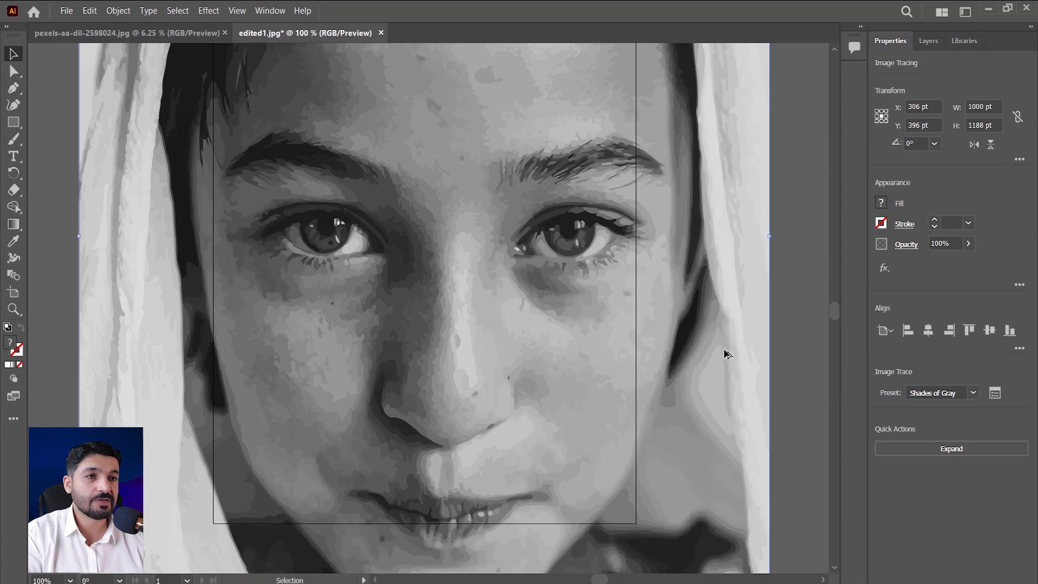
scroll(715, 349, "down", 1)
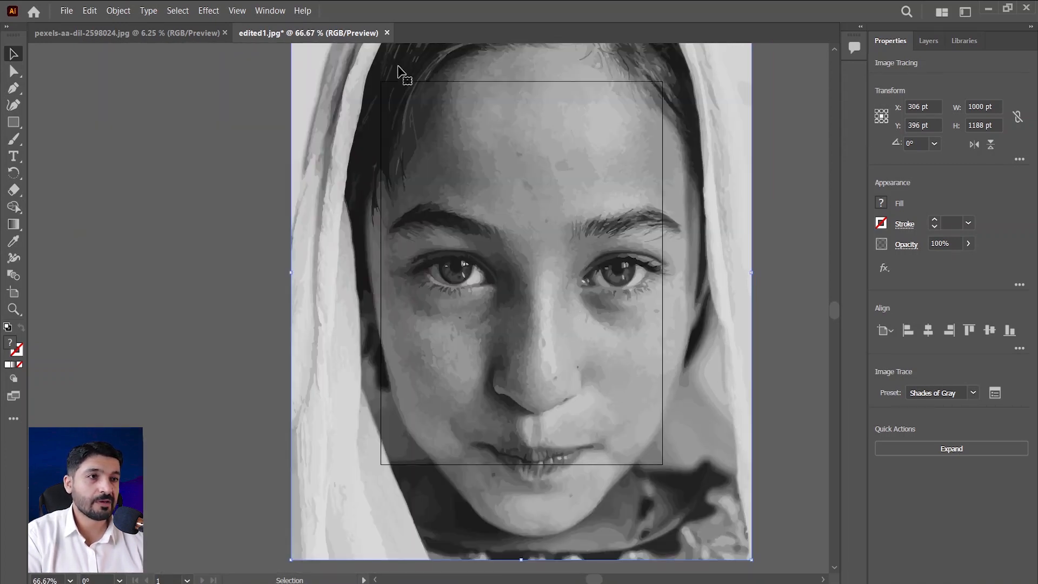
scroll(678, 262, "up", 4)
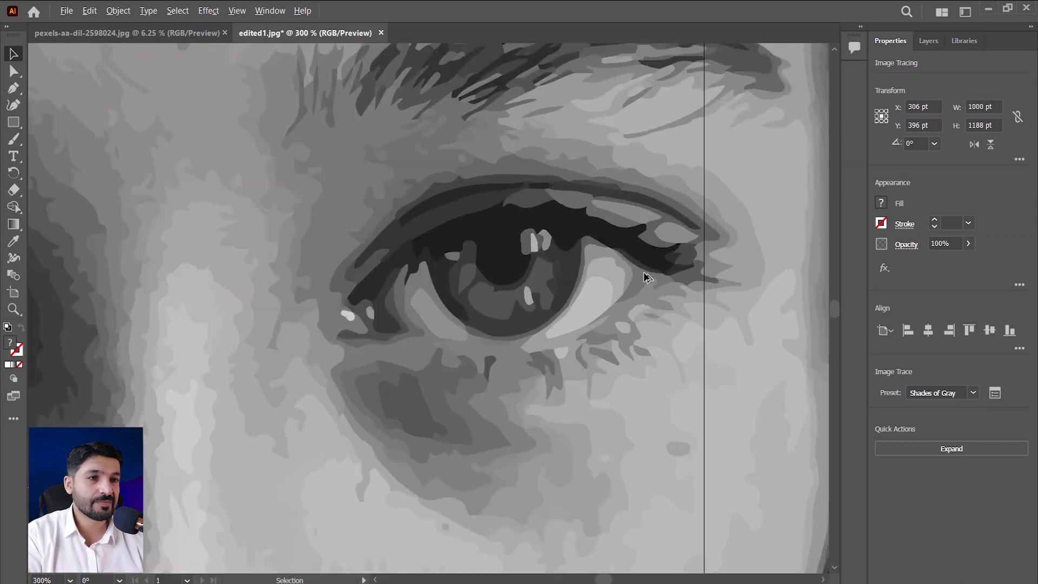
scroll(647, 277, "down", 4)
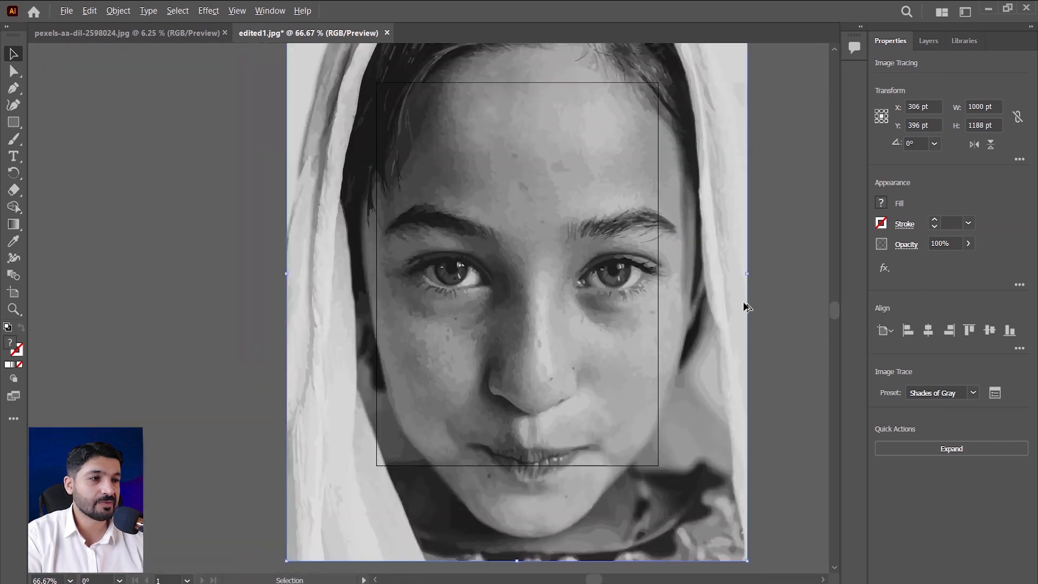
scroll(746, 303, "up", 1)
Try the Black and White Logo preset on the portrait, followed by the Sketched Art preset.
left_click(973, 392)
left_click(948, 314)
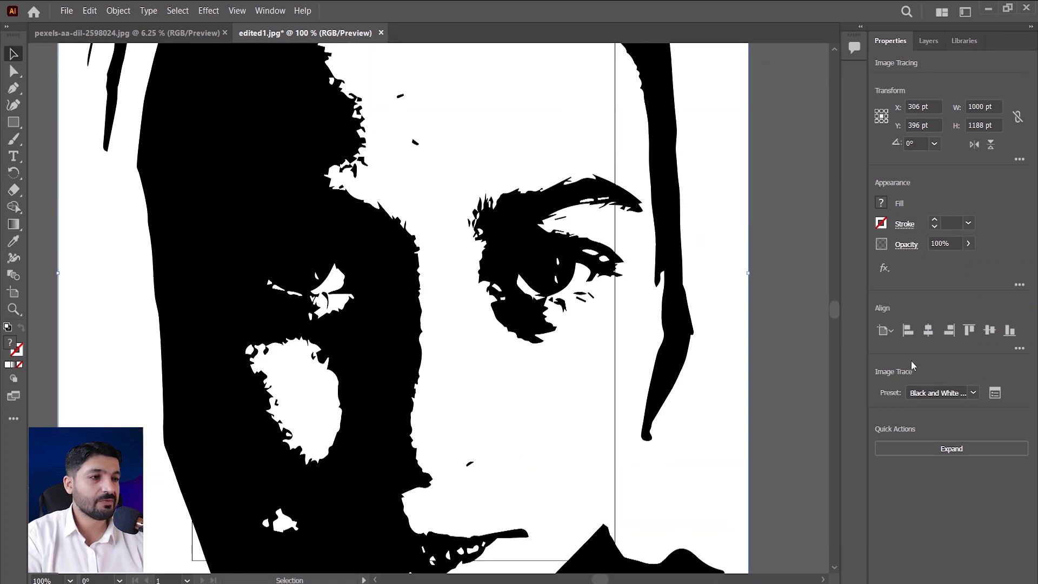
left_click(973, 393)
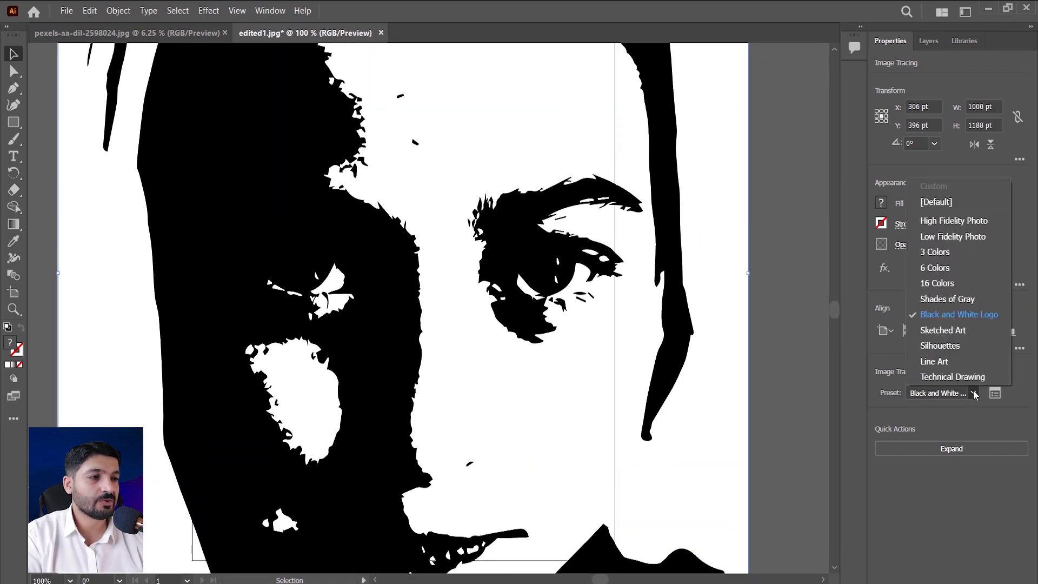
left_click(951, 330)
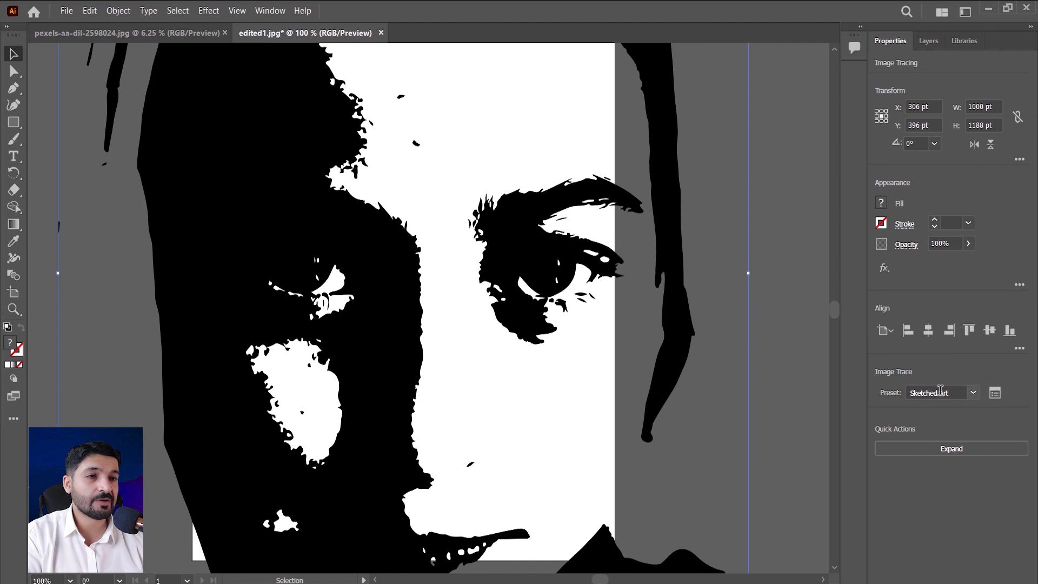
scroll(539, 328, "down", 4)
scroll(539, 328, "up", 2)
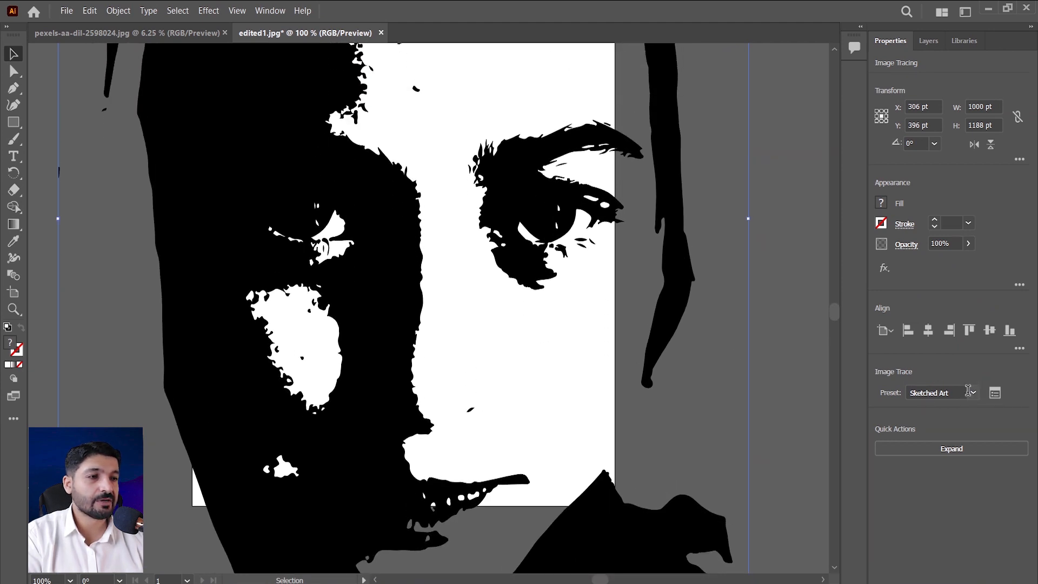
Try the Silhouettes preset, replace it with Line Art, and look over the traced lines.
left_click(973, 393)
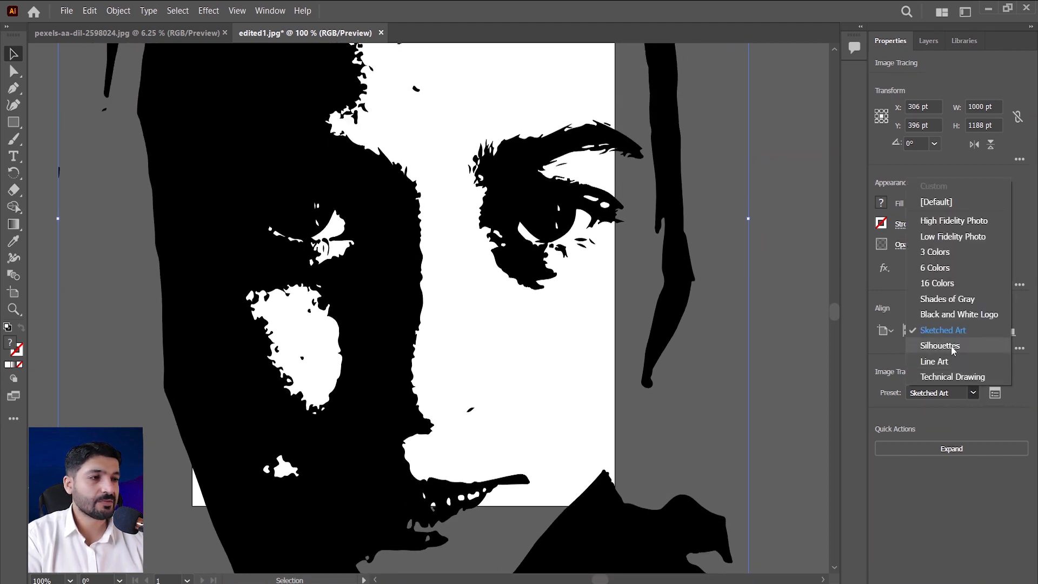
left_click(952, 358)
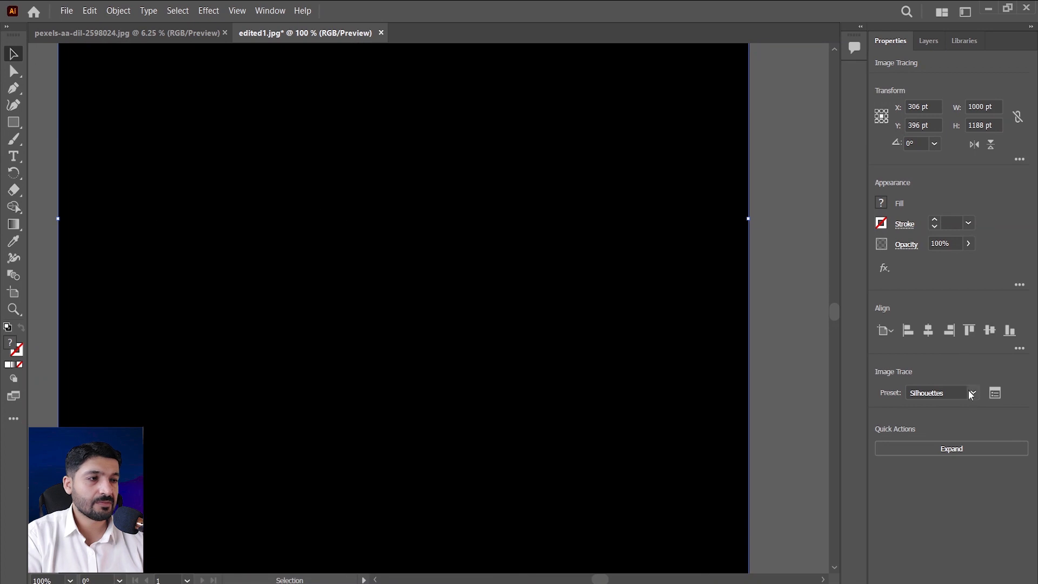
left_click(972, 393)
left_click(951, 360)
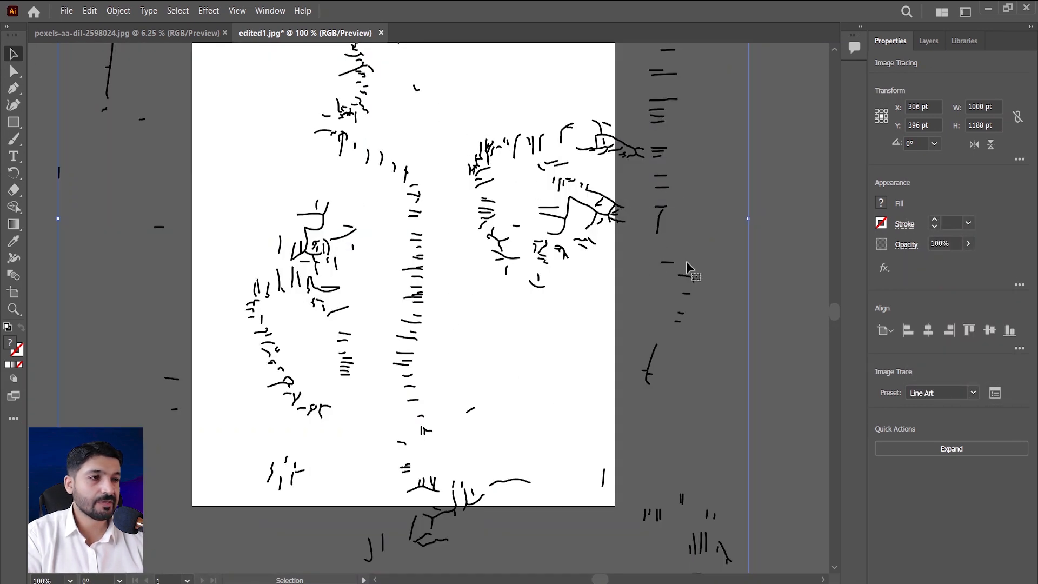
scroll(544, 284, "down", 1)
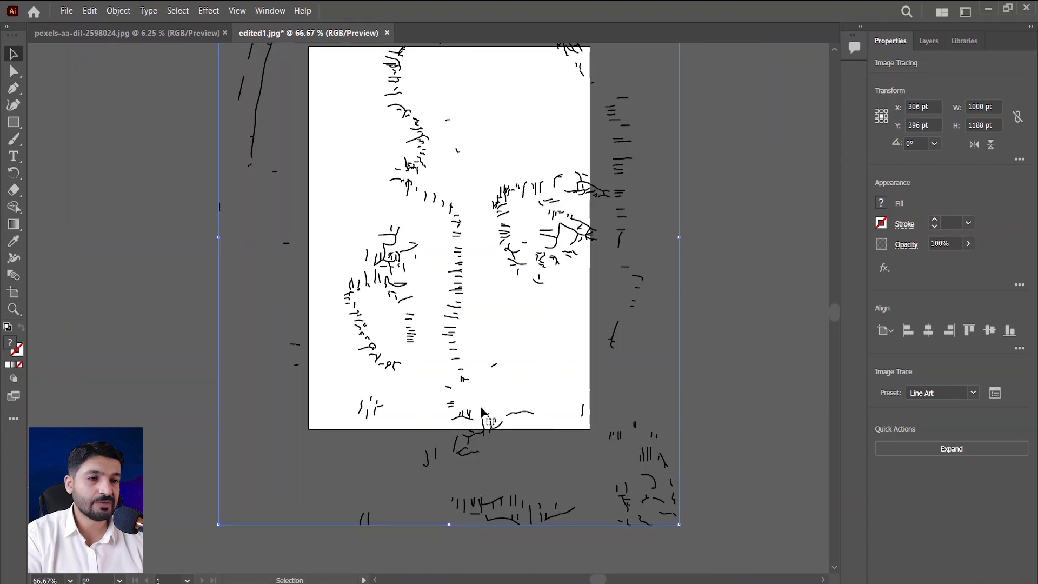
scroll(475, 405, "up", 3)
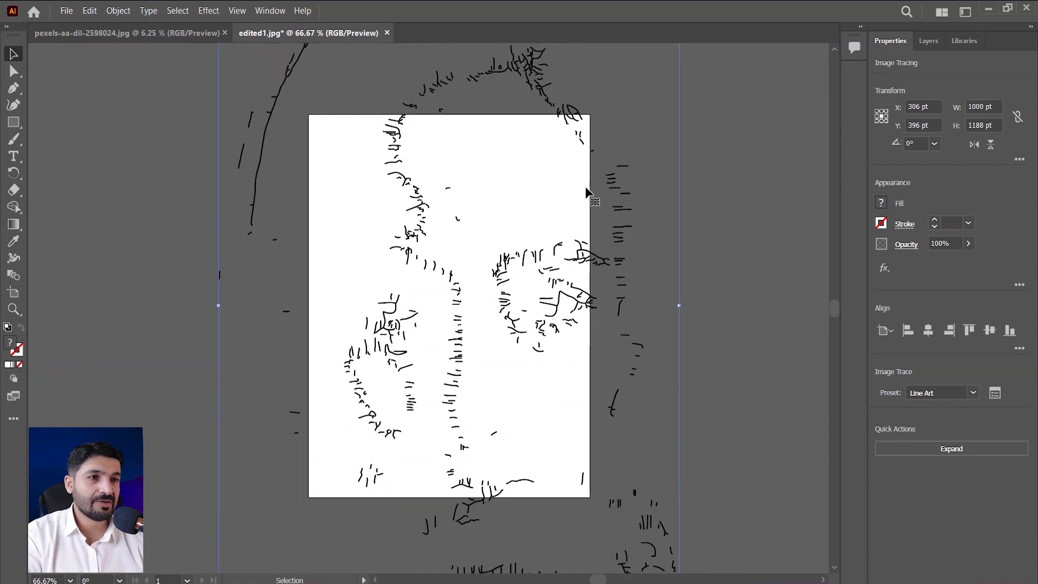
Change the tracing preset to Technical Drawing and look through the available presets.
left_click(973, 393)
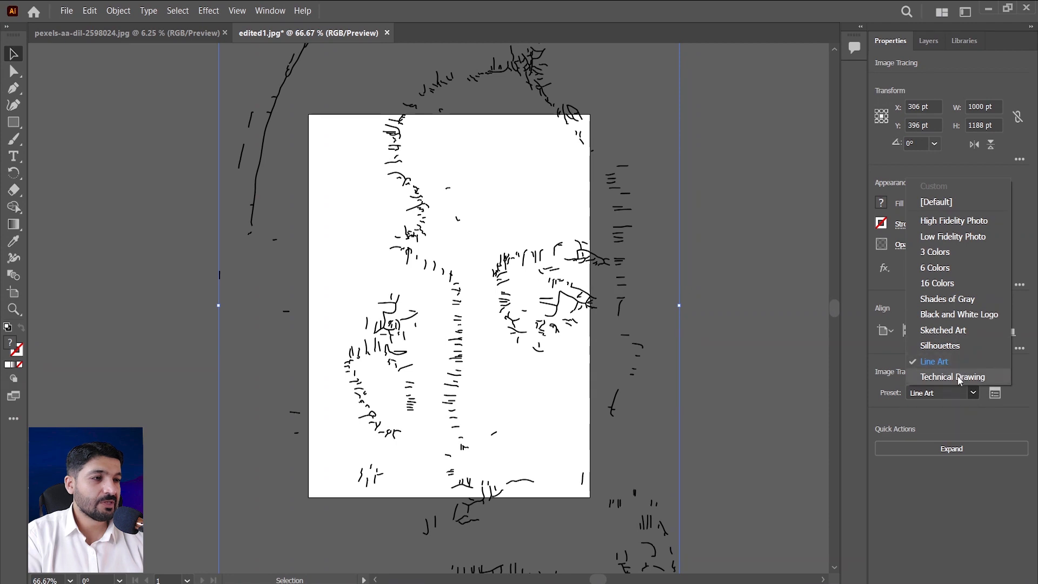
left_click(958, 378)
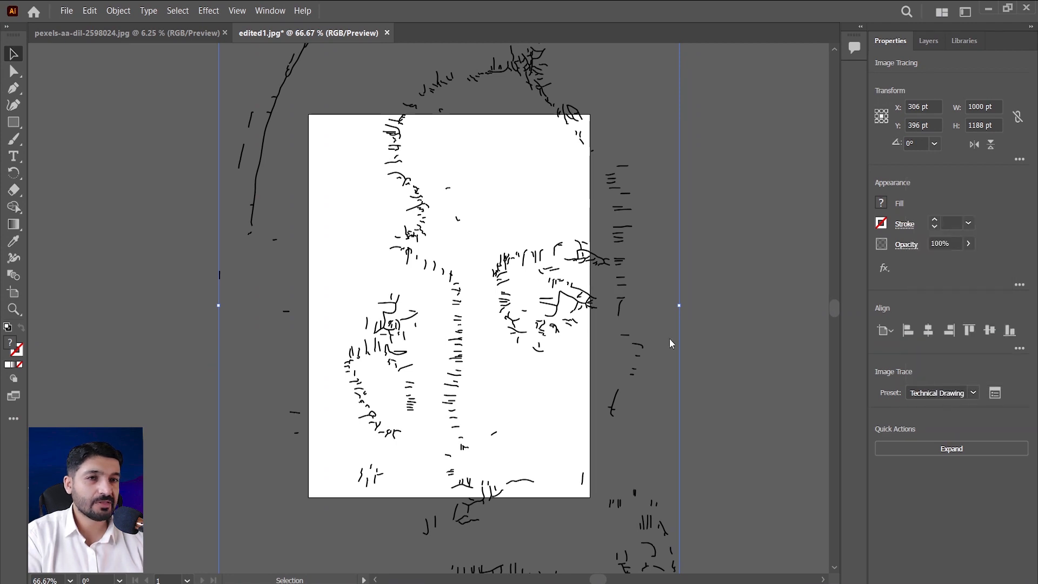
left_click(977, 389)
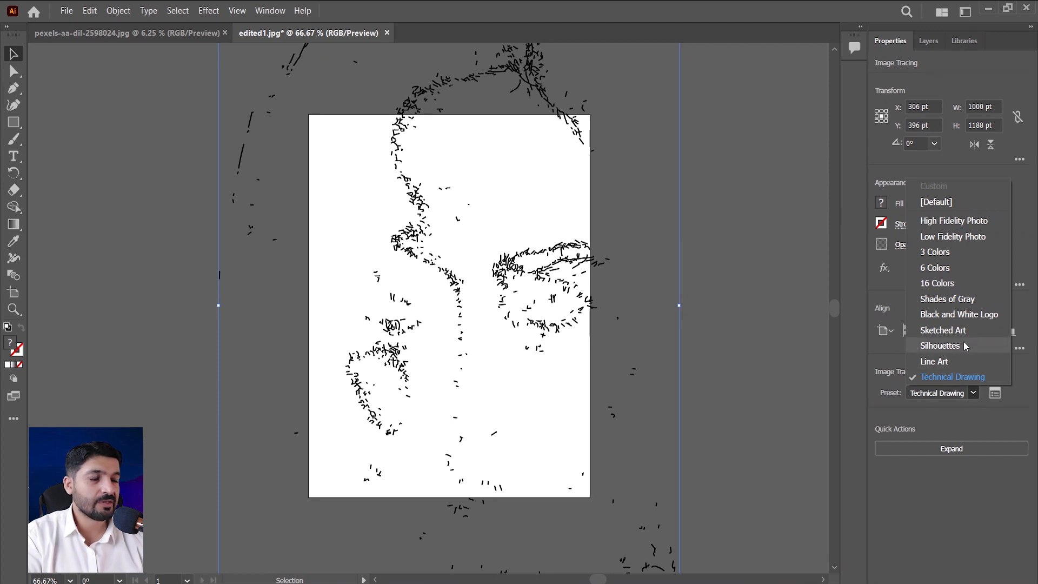
left_click(871, 350)
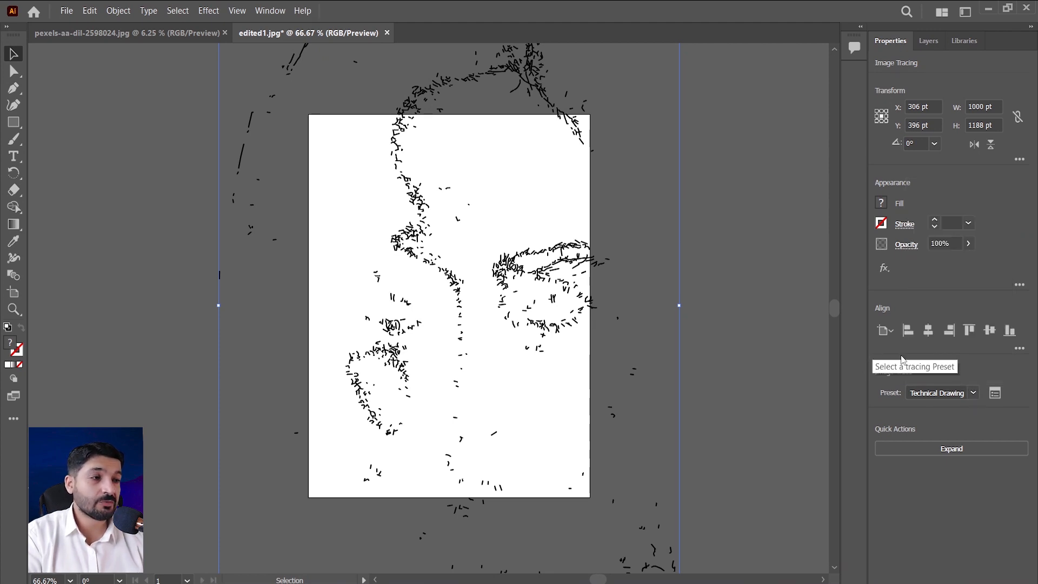
Open the full Image Trace panel and place it as a floating panel beside the face.
left_click(994, 394)
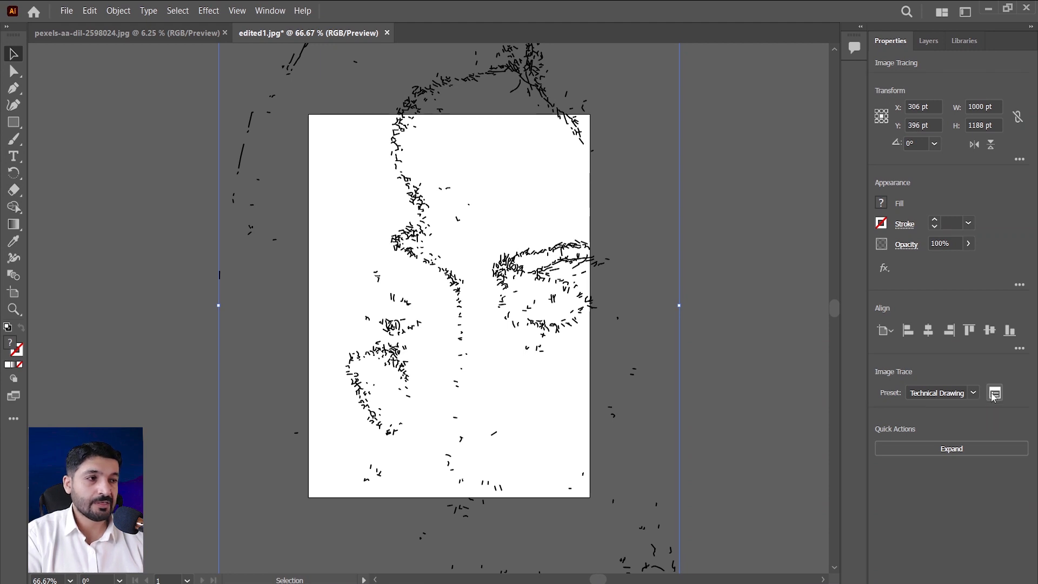
left_click(268, 11)
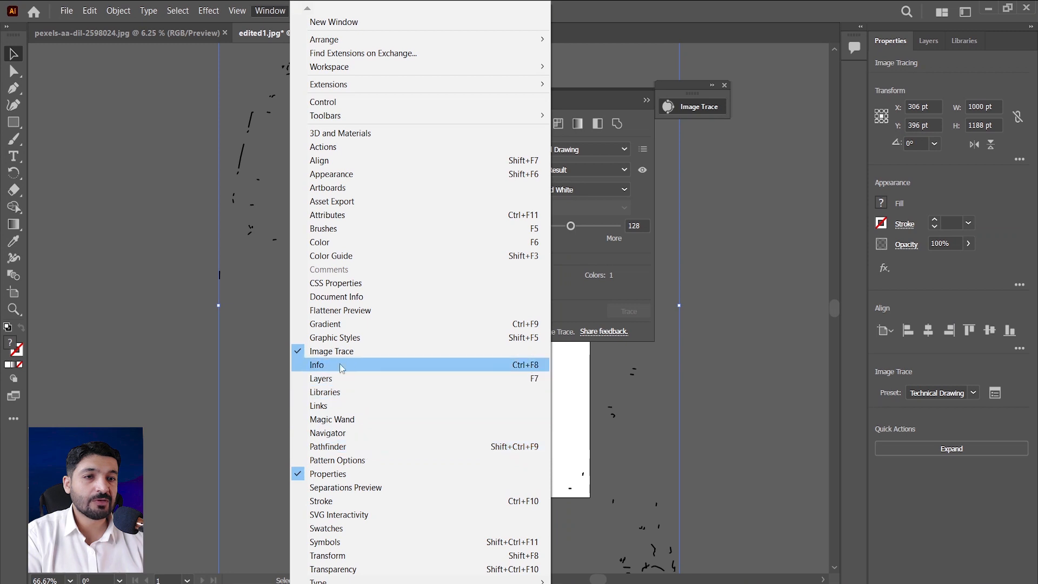
left_click(365, 354)
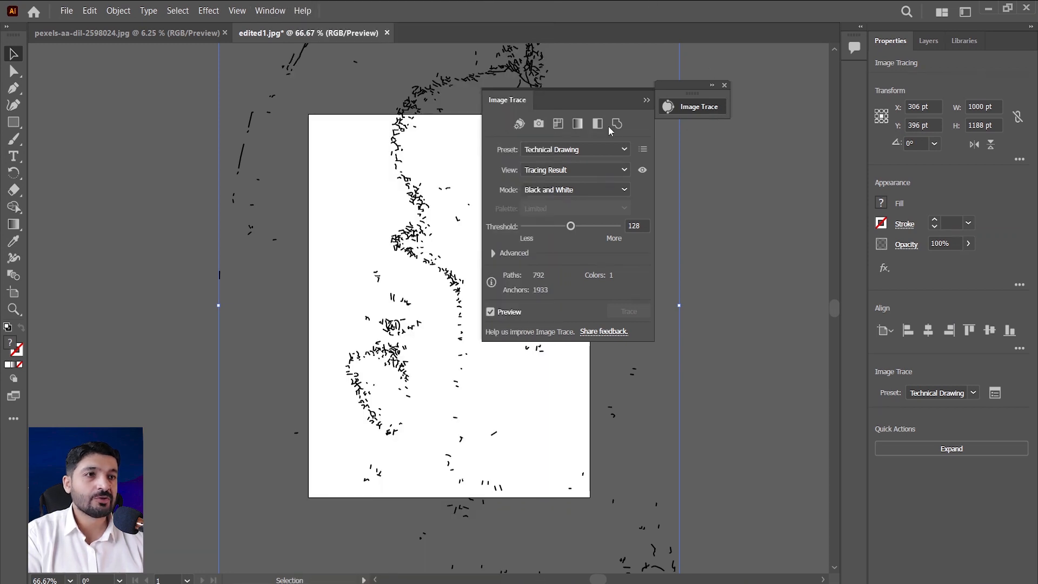
left_click_drag(588, 99, 706, 109)
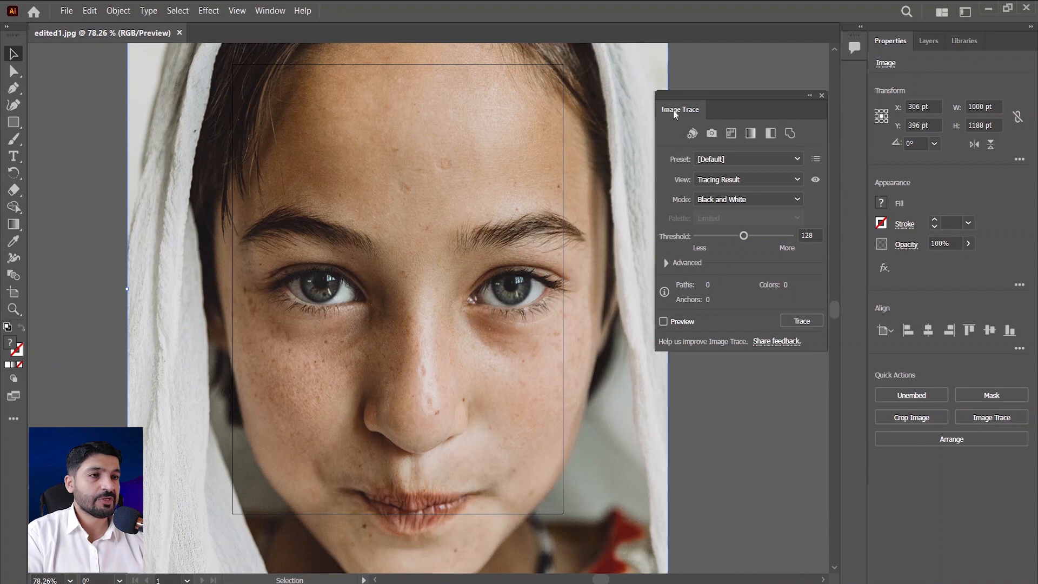
Trace the portrait with the Auto-Color preset, review the result and set Colors to 26.
left_click(691, 133)
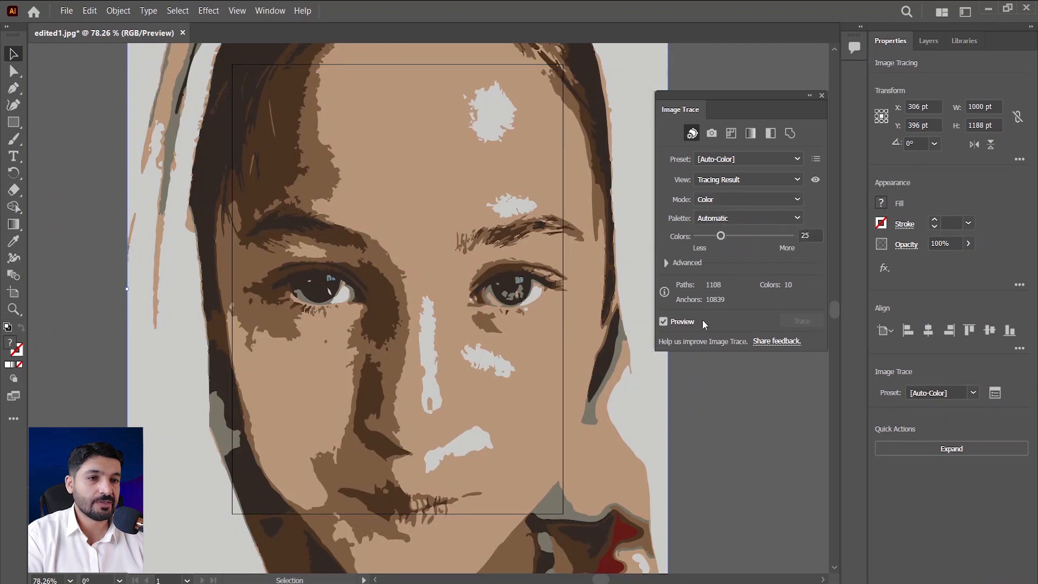
scroll(644, 348, "down", 1)
scroll(645, 348, "up", 1)
left_click(721, 236)
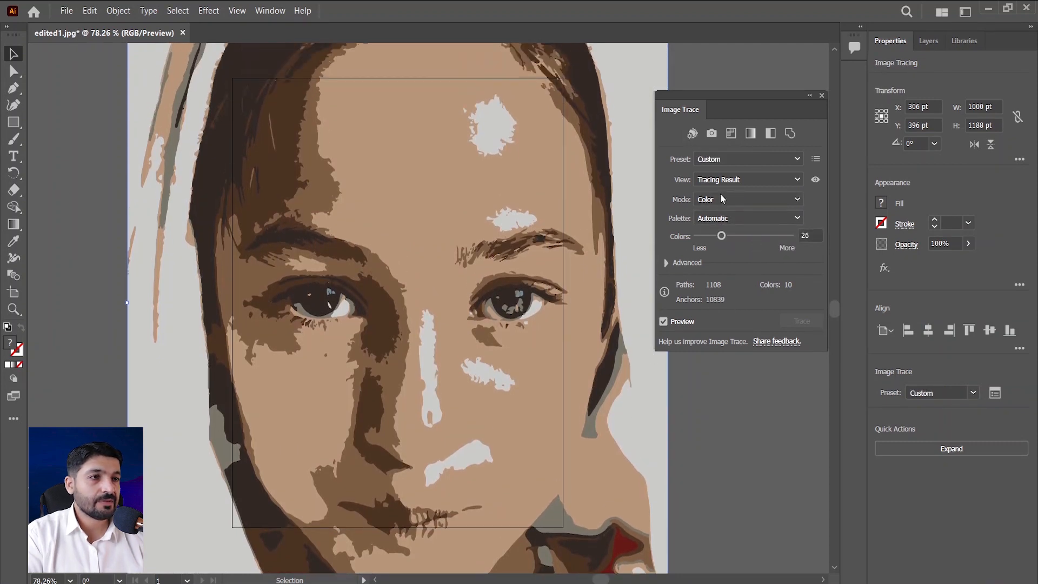
left_click(788, 157)
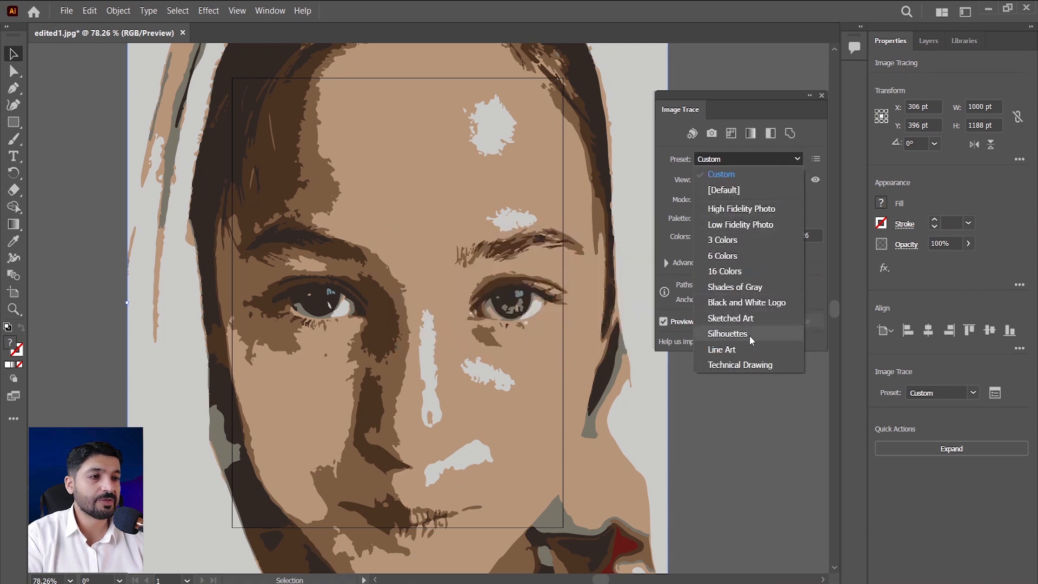
left_click(819, 192)
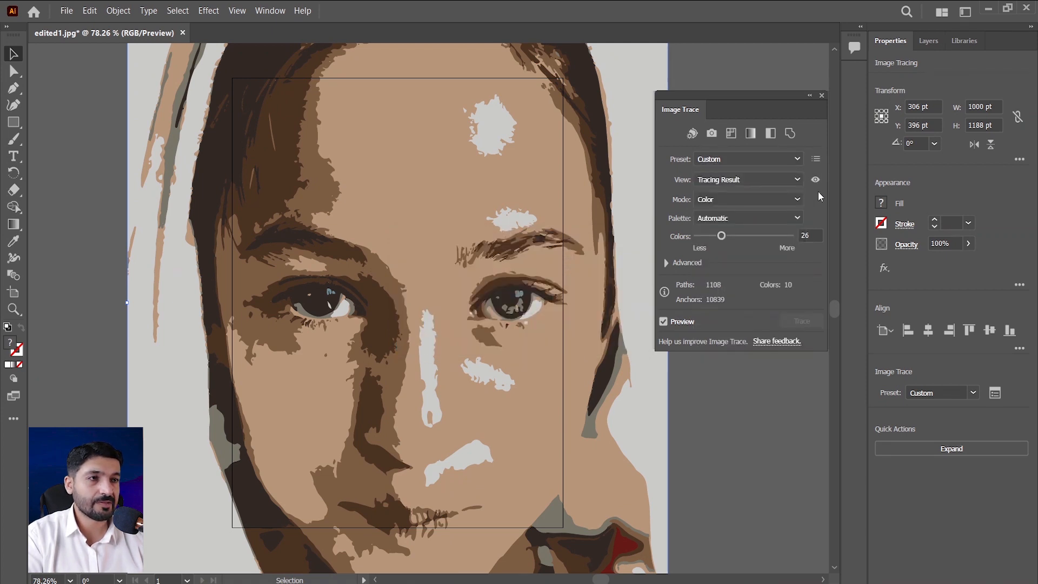
Trace the portrait with the High Color preset and inspect the vector shapes of the forehead skin.
left_click(710, 136)
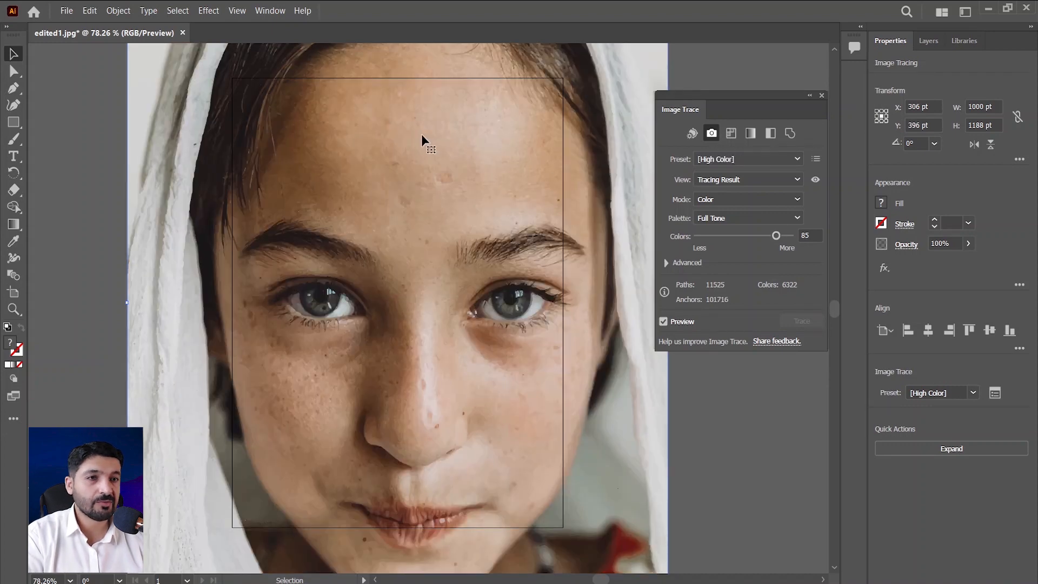
scroll(425, 154, "up", 3)
scroll(427, 156, "up", 4)
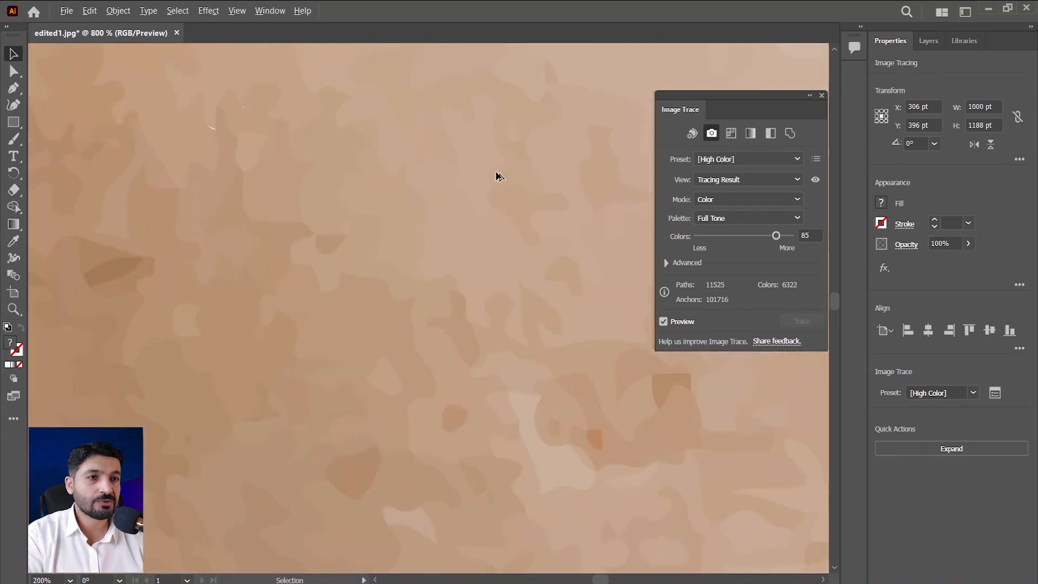
scroll(562, 355, "down", 5)
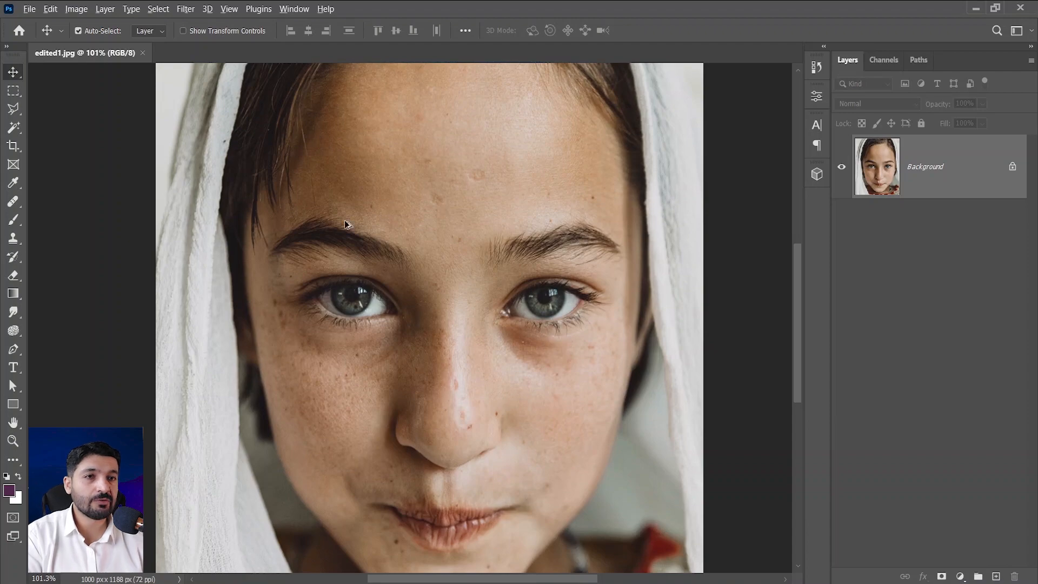
Switch to Photoshop and examine the original photo's individual pixels above the eyebrow at very high magnification.
scroll(342, 222, "up", 5)
scroll(404, 230, "up", 15)
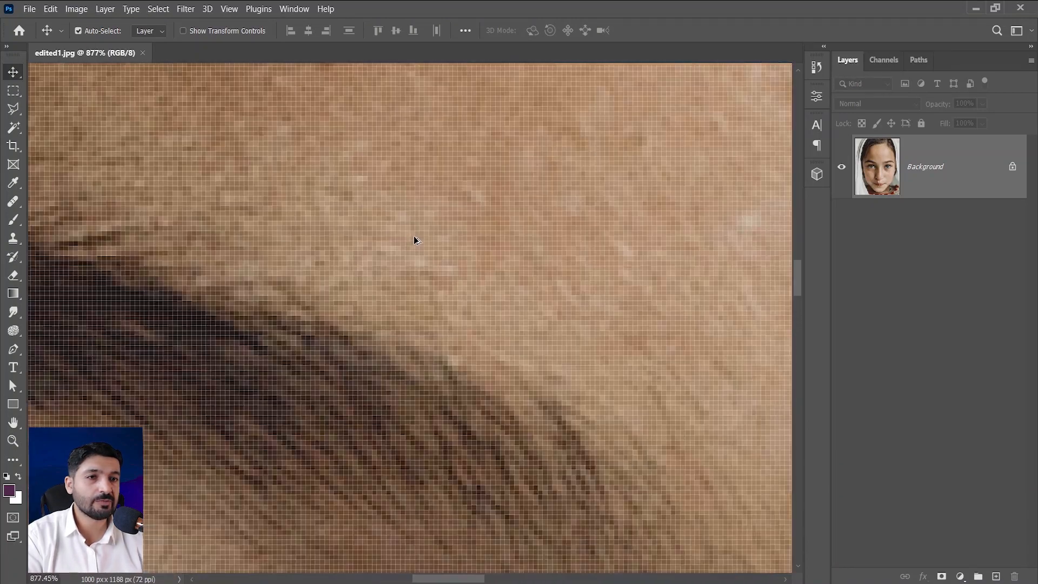
scroll(417, 239, "up", 3)
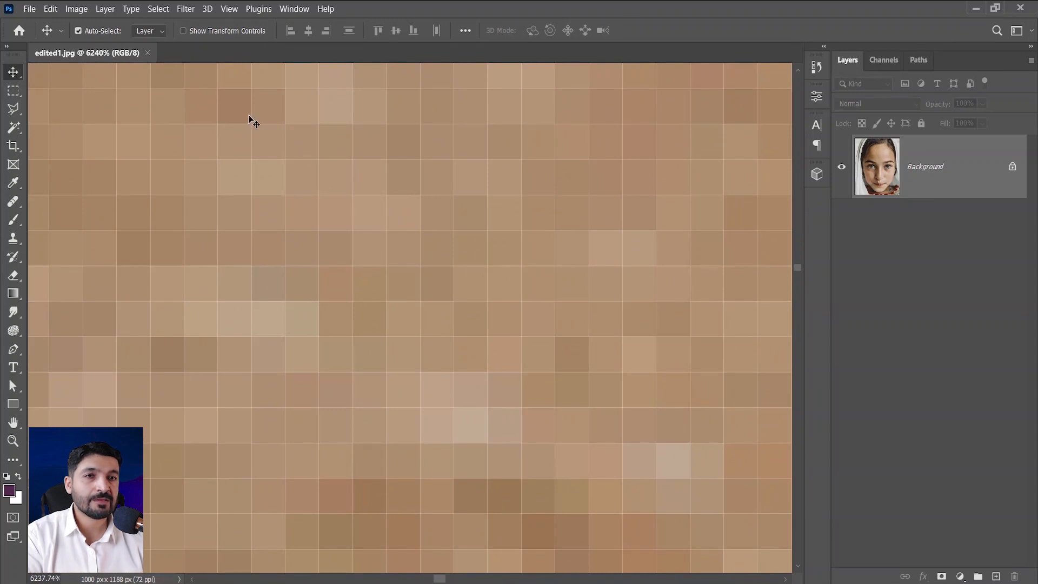
scroll(654, 261, "up", 3)
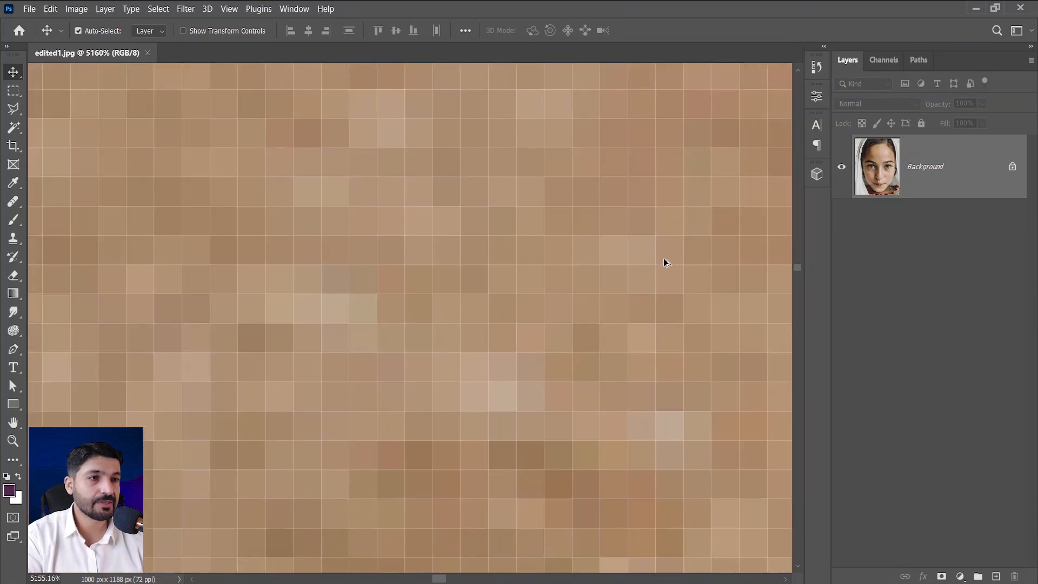
scroll(633, 258, "up", 3)
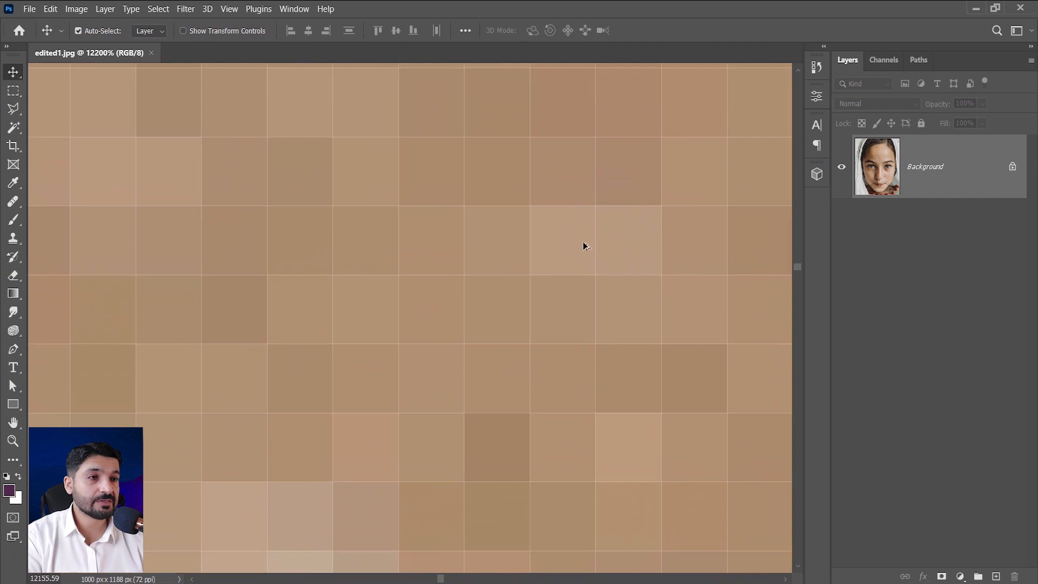
scroll(638, 316, "down", 2)
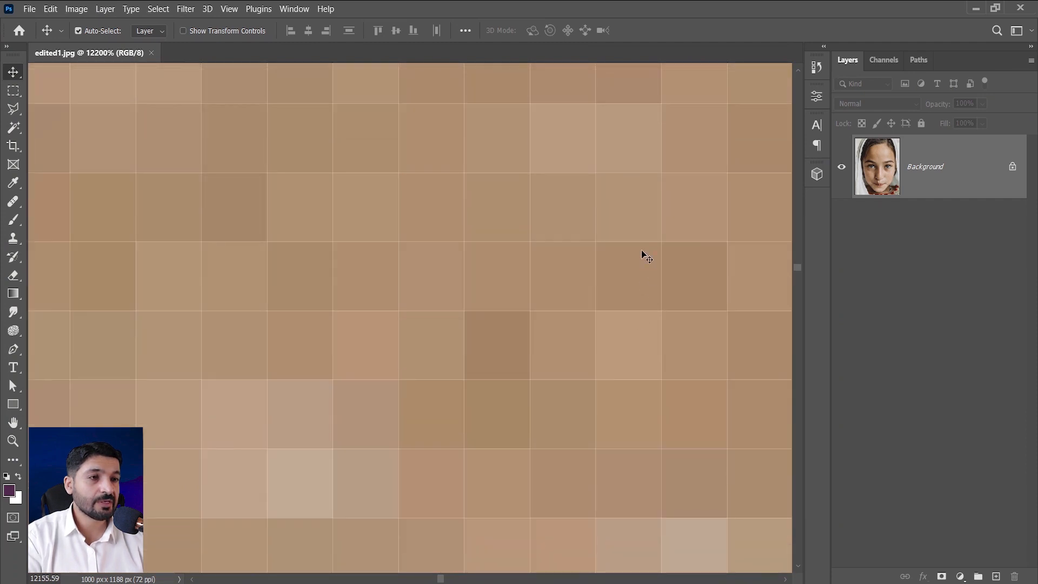
scroll(475, 357, "down", 5)
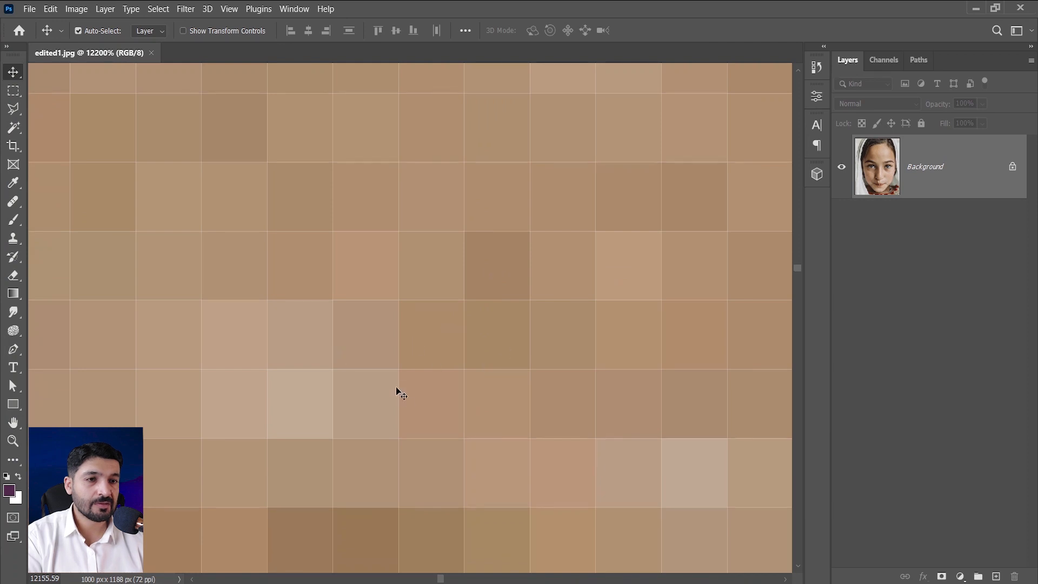
scroll(476, 383, "down", 2)
scroll(472, 377, "down", 3)
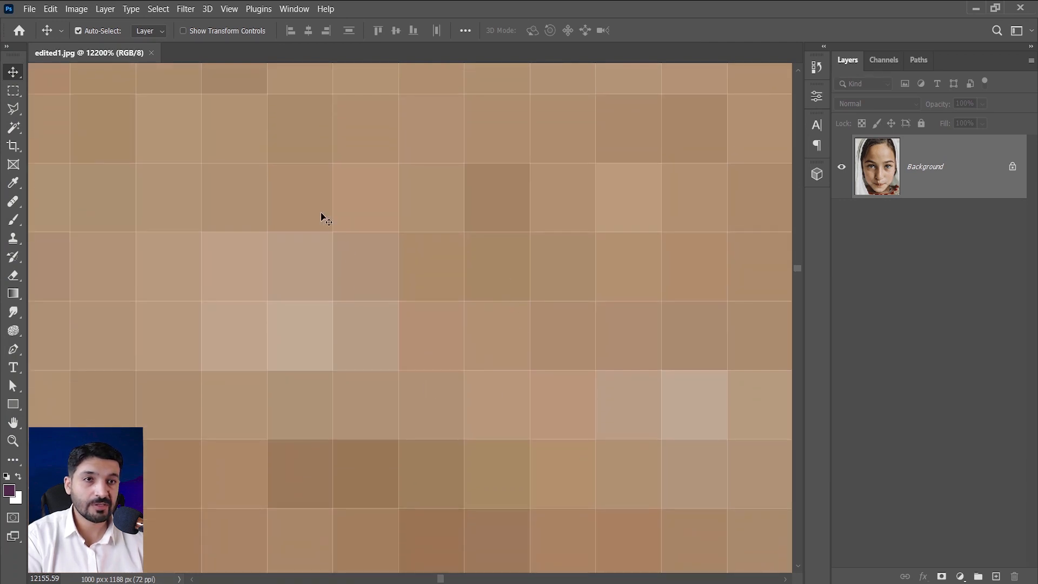
scroll(549, 413, "down", 8)
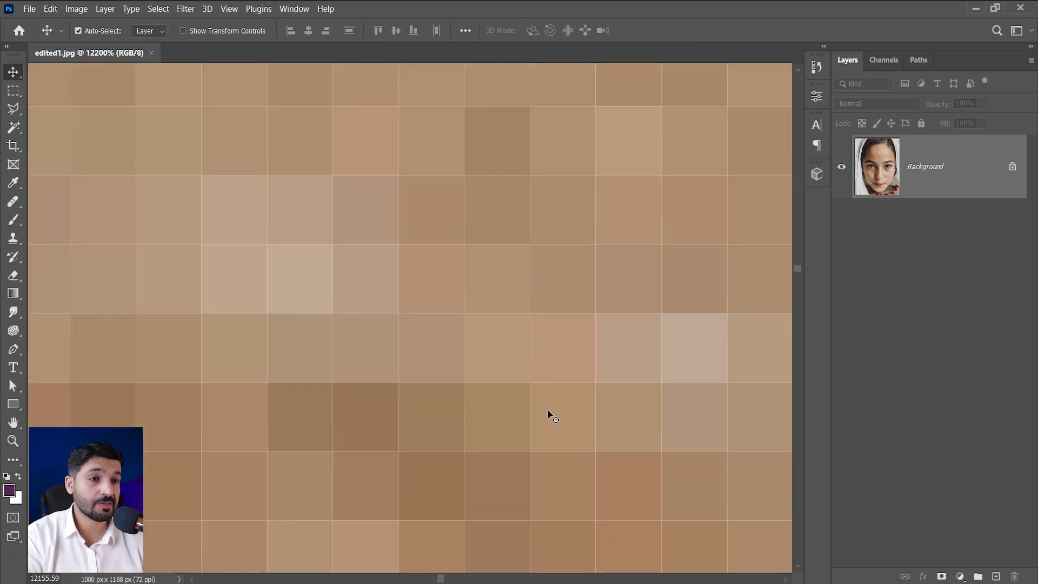
scroll(550, 417, "down", 10, "alt")
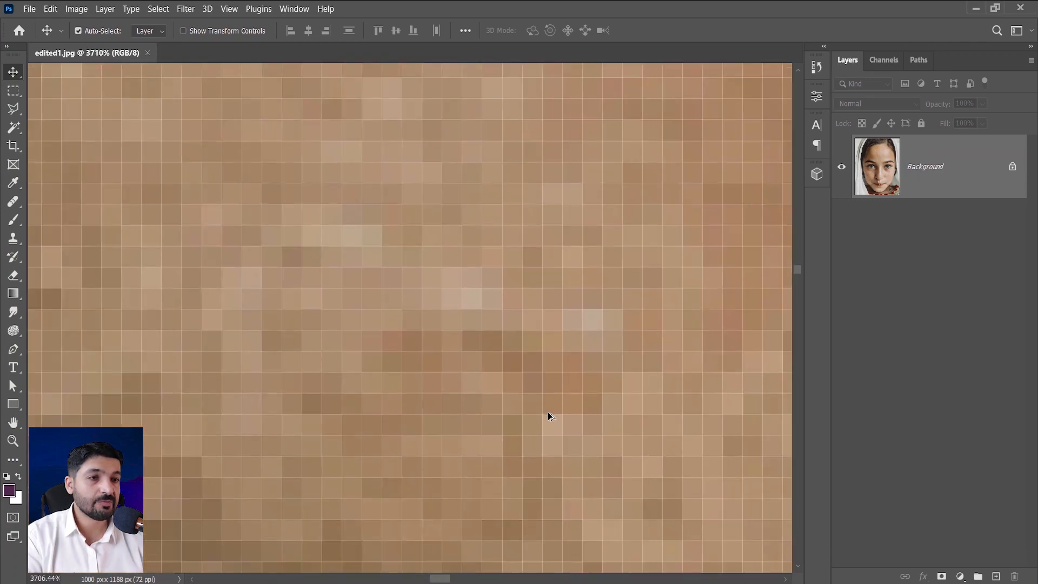
scroll(549, 417, "down", 10, "alt")
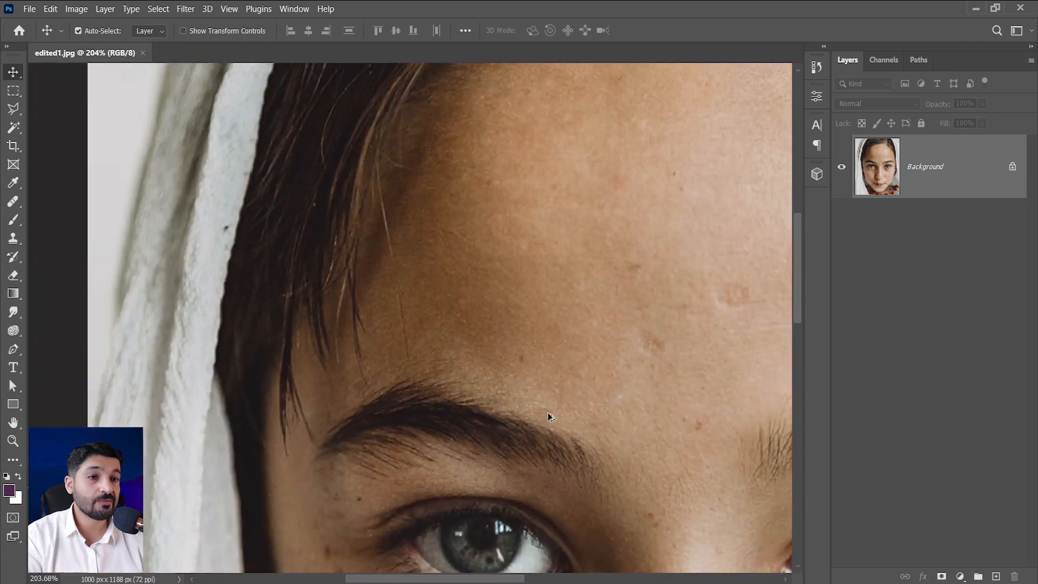
scroll(550, 416, "down", 5)
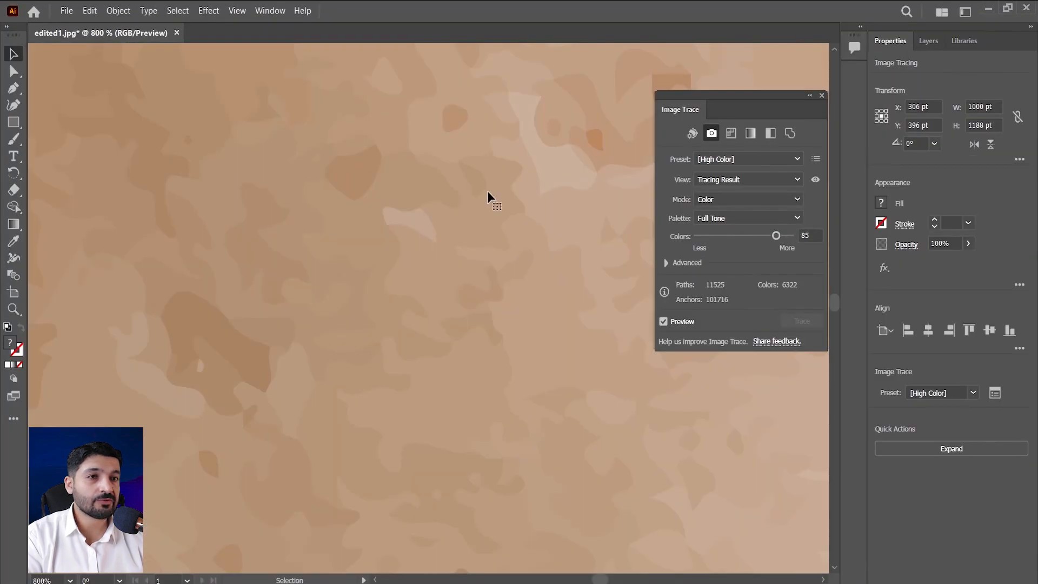
Return to Illustrator, compare the traced skin shapes up close and apply the Low Color preset.
scroll(488, 192, "up", 3, "alt")
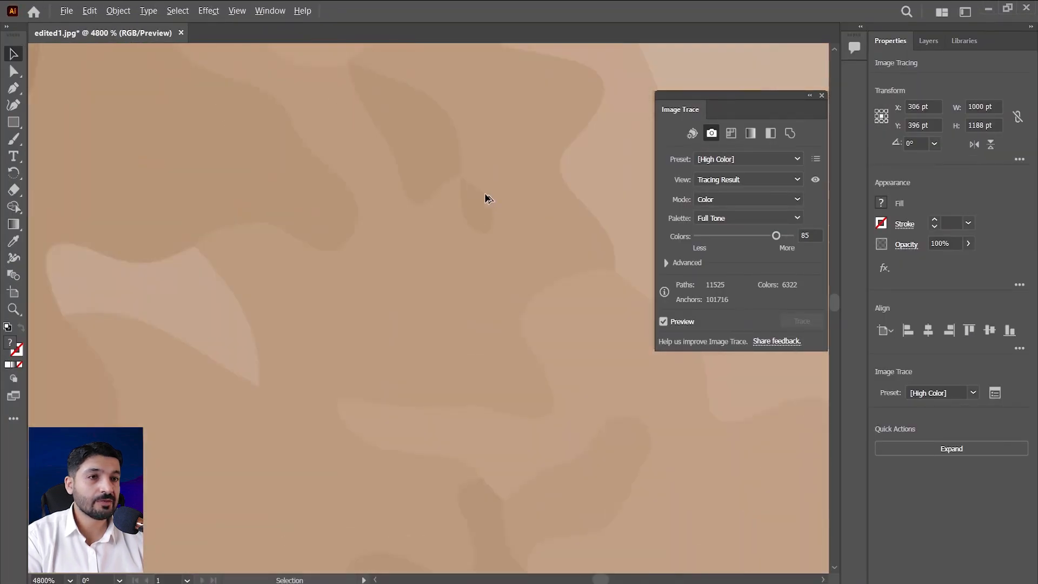
scroll(493, 195, "down", 1, "alt")
scroll(523, 217, "down", 4, "alt")
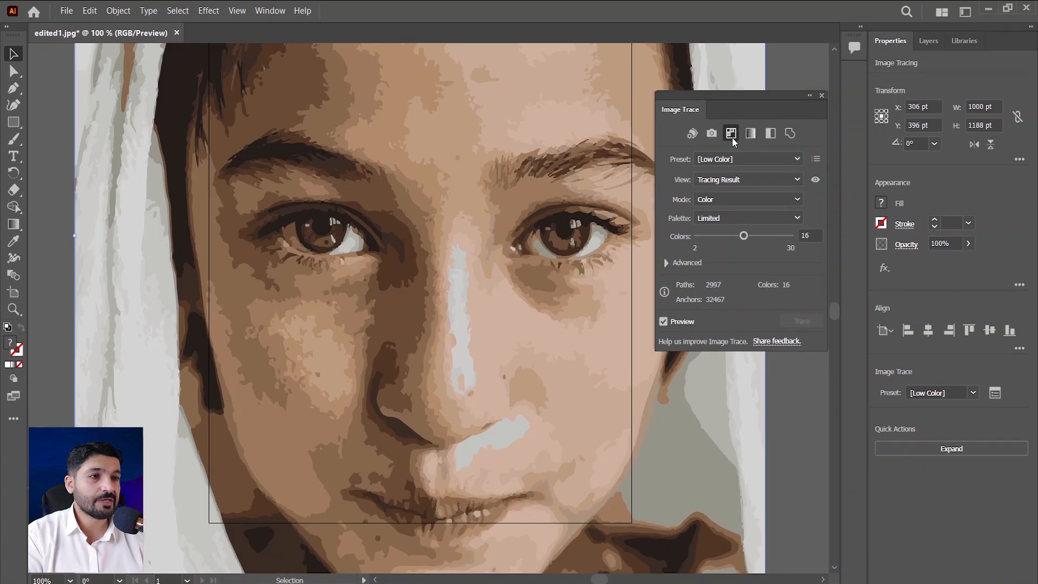
Reveal the advanced trace settings, try the trace with 3 colors, and set Colors to 15.
left_click(666, 265)
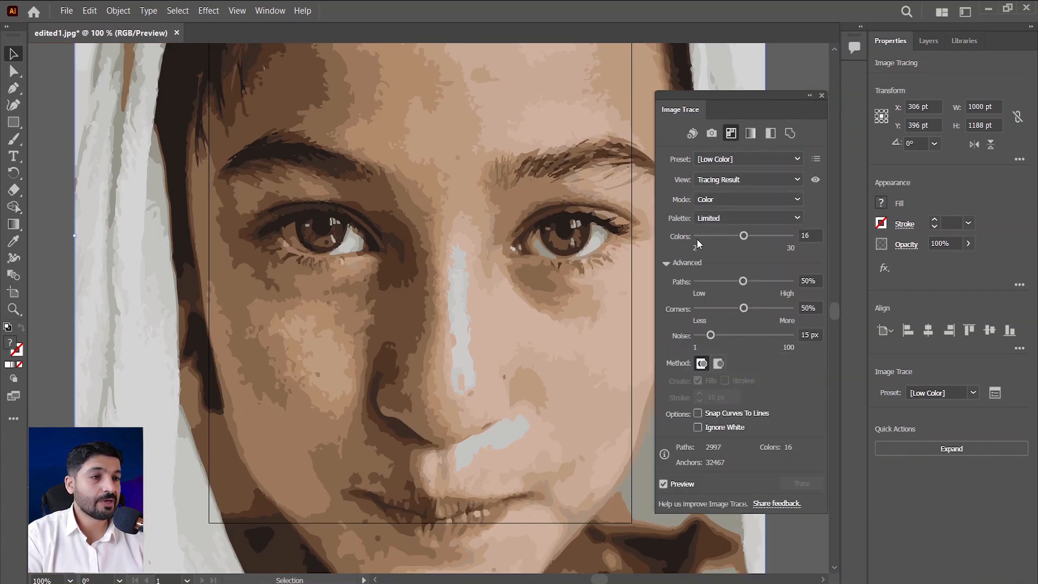
left_click_drag(744, 237, 721, 237)
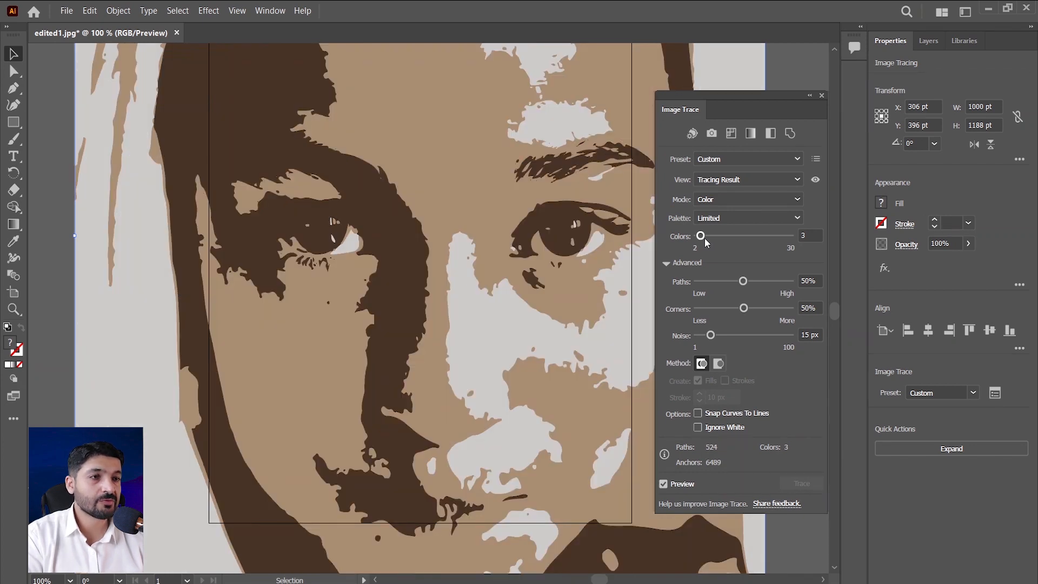
left_click_drag(716, 238, 740, 236)
Try Paths at 100%, reduce it to 1%, and inspect the traced outlines on the face.
left_click_drag(744, 283, 792, 283)
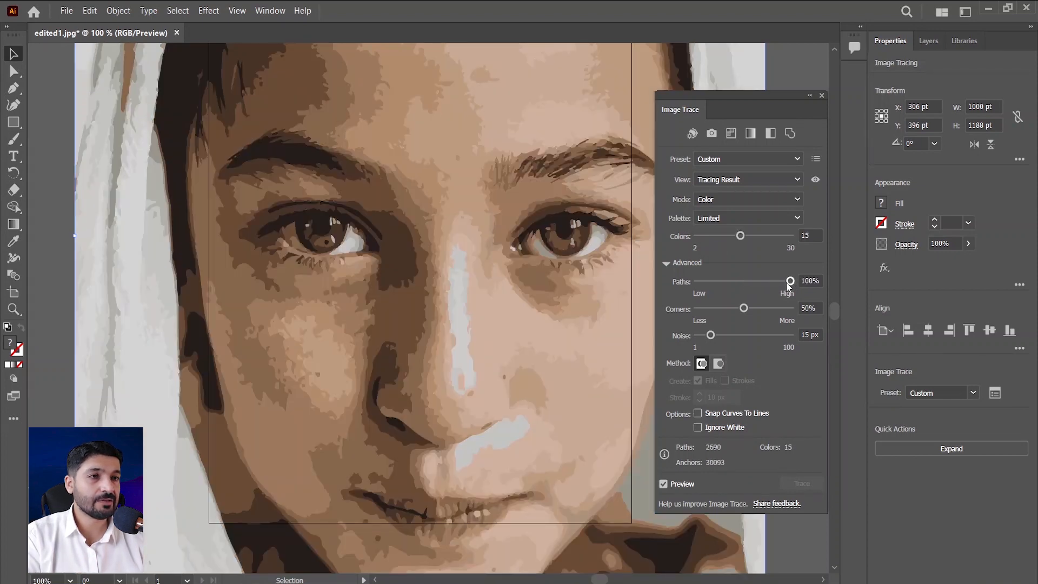
scroll(419, 220, "up", 6)
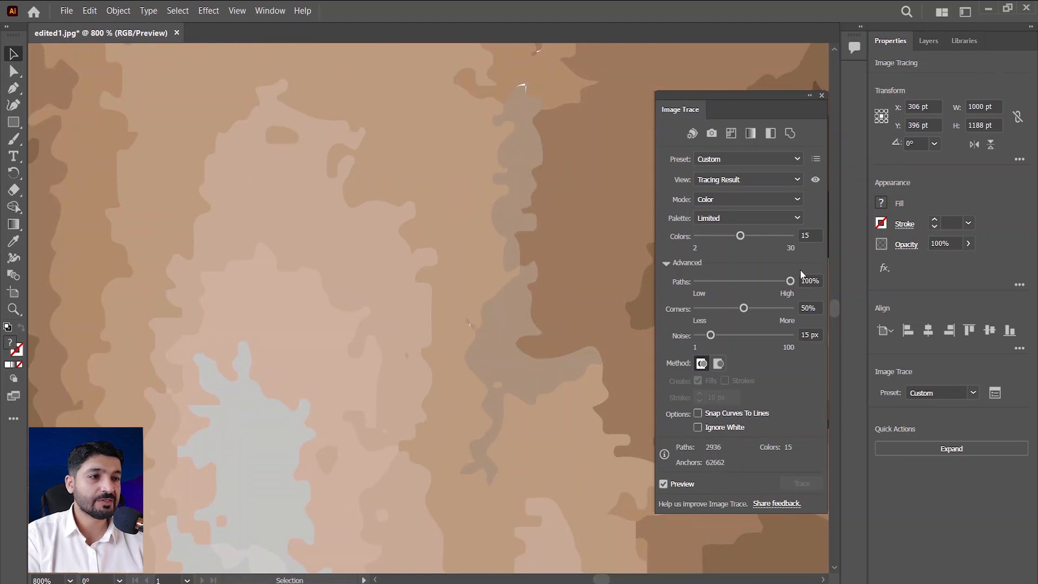
left_click_drag(790, 281, 661, 283)
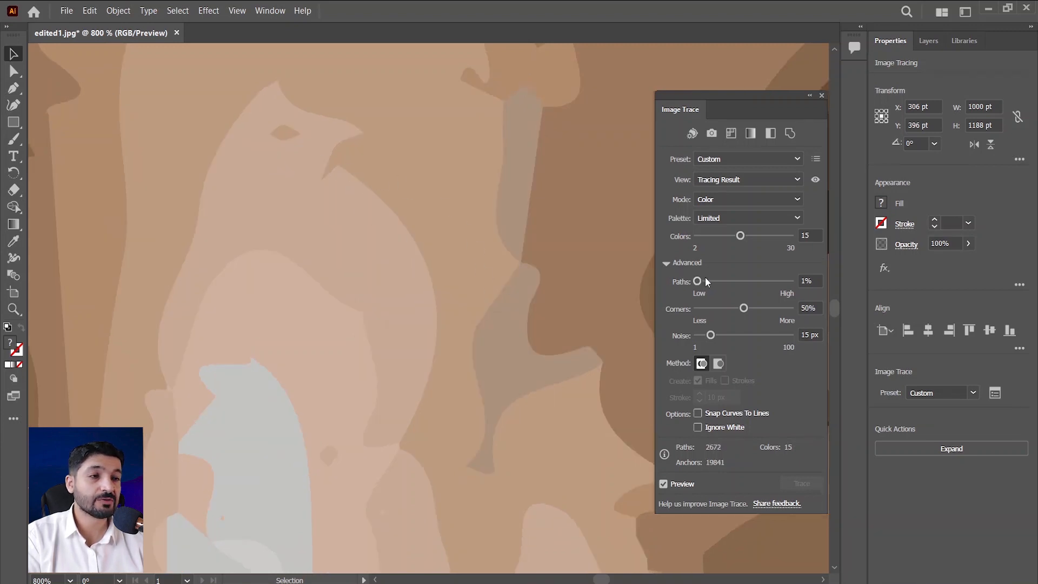
scroll(568, 273, "down", 6)
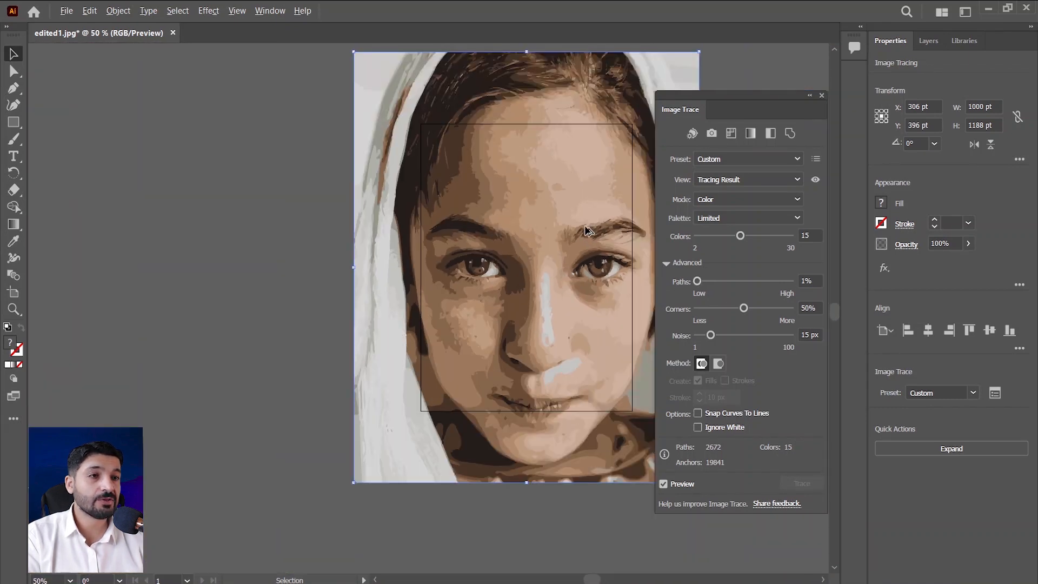
scroll(588, 230, "up", 2)
scroll(504, 242, "down", 2)
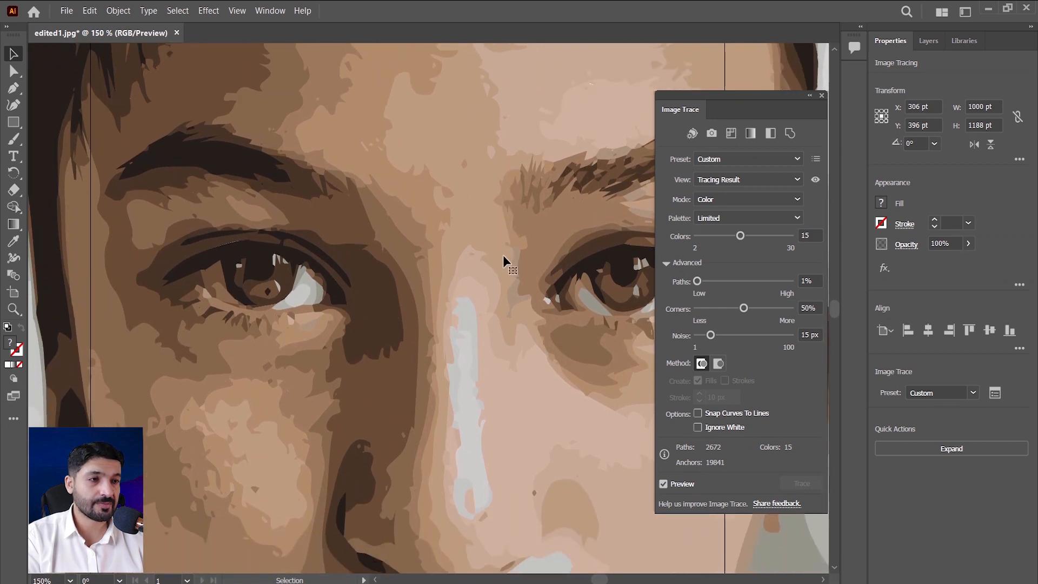
Compare both extremes of Corners and Noise, leaving Corners at 0% and Noise at 100 px.
left_click_drag(743, 309, 791, 309)
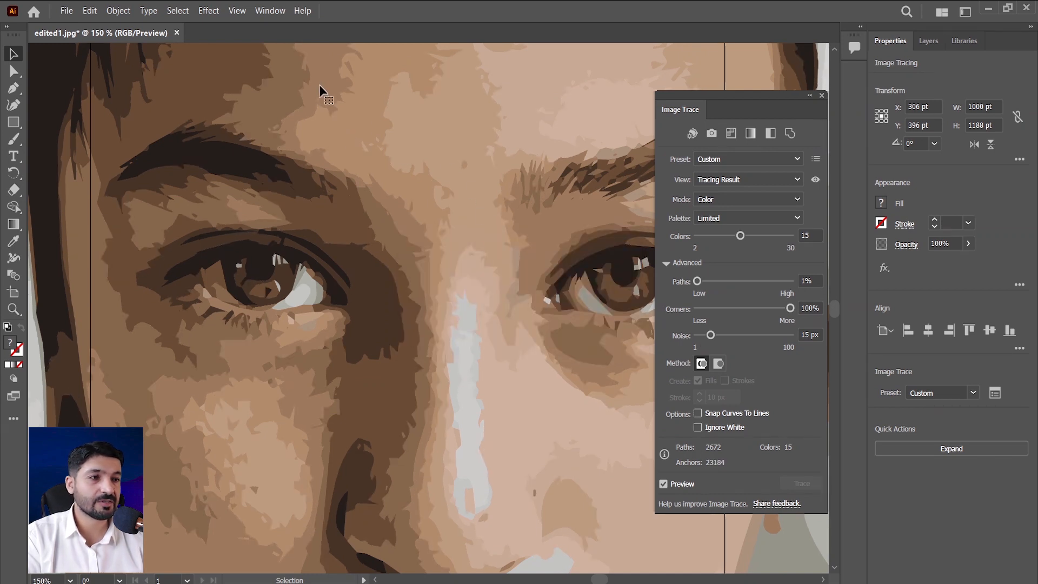
left_click_drag(790, 308, 441, 308)
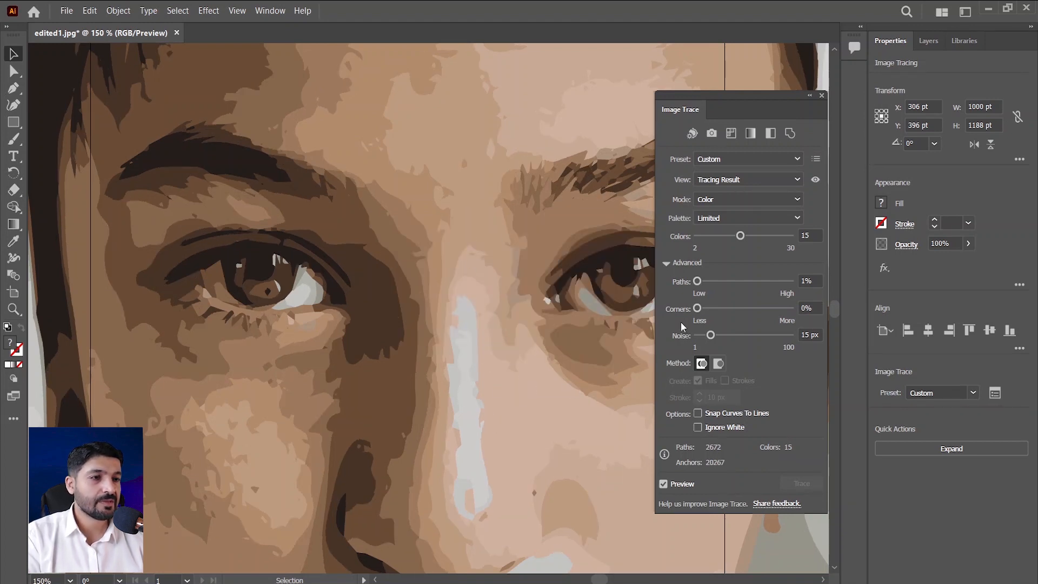
left_click_drag(710, 336, 790, 336)
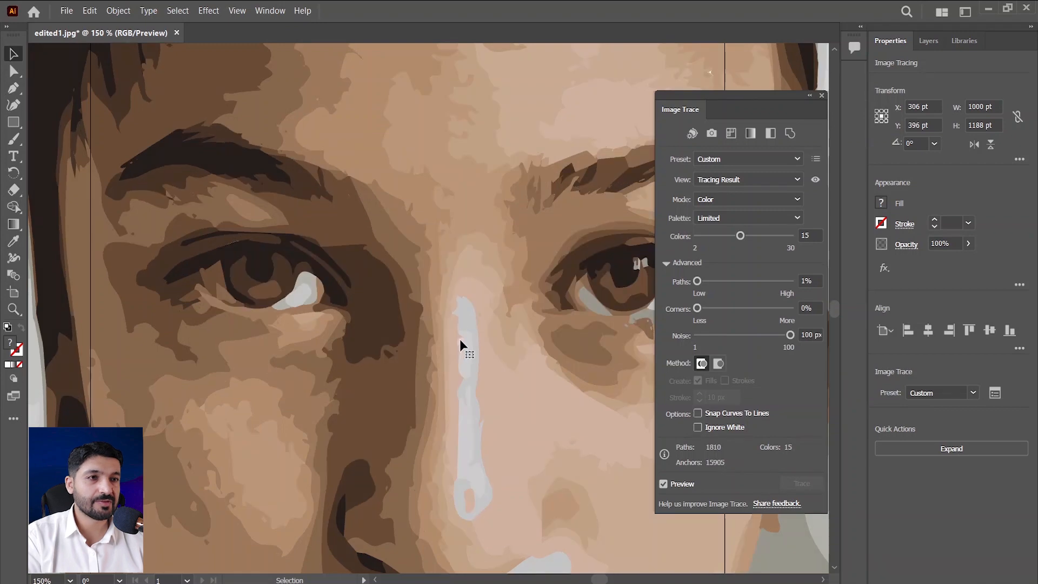
scroll(461, 343, "down", 3)
scroll(467, 349, "up", 2)
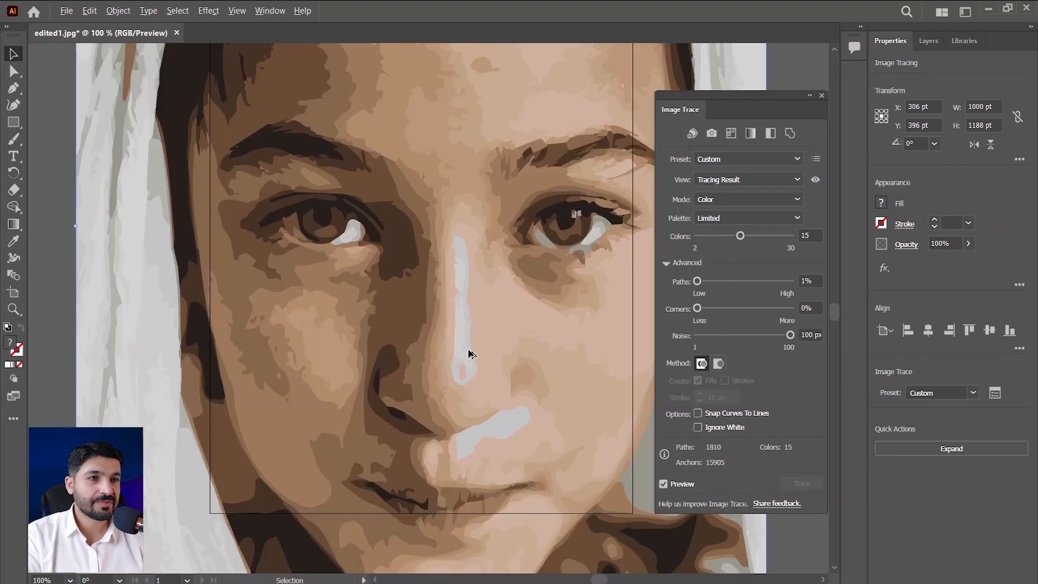
left_click_drag(793, 335, 611, 338)
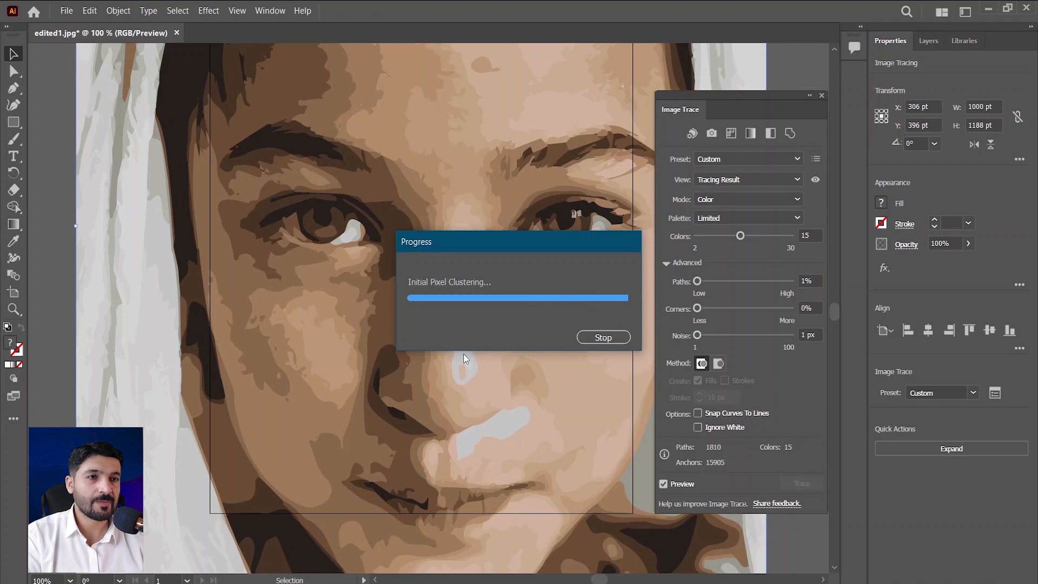
left_click_drag(698, 335, 799, 354)
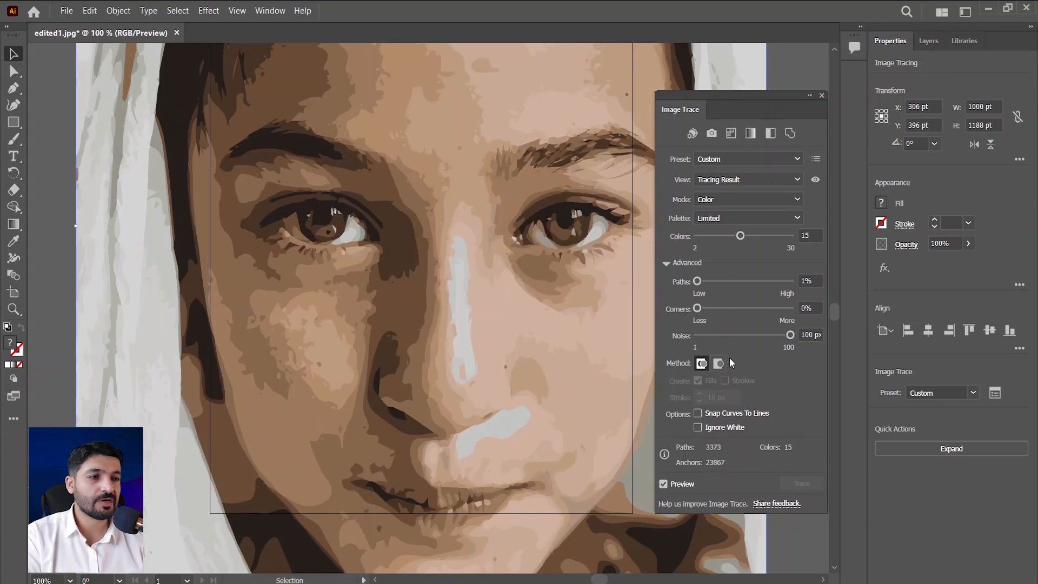
Look over the whole traced portrait and check the available tracing presets.
key("ctrl+minus")
key("ctrl+minus")
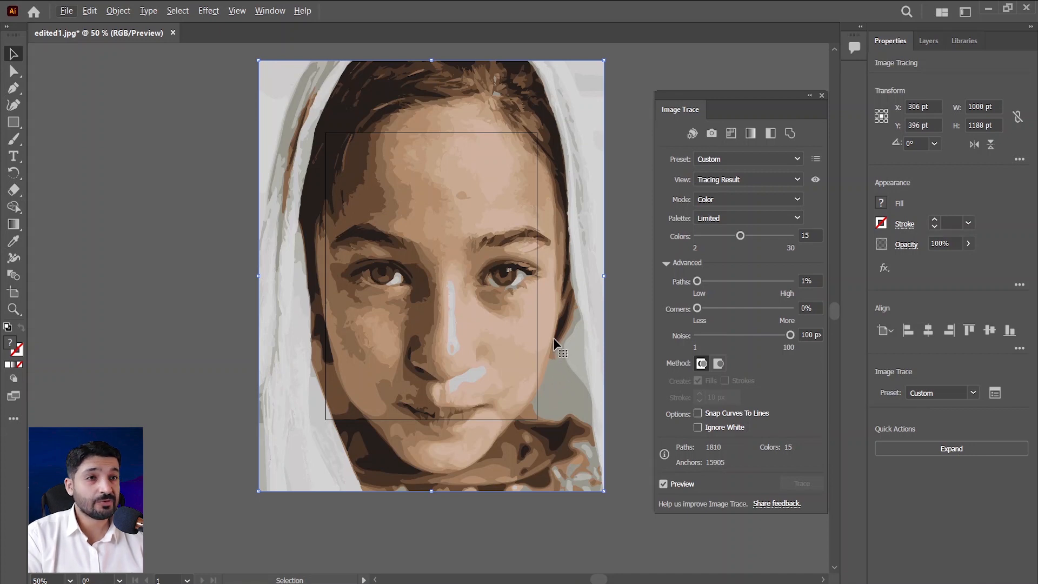
left_click(973, 394)
left_click(807, 135)
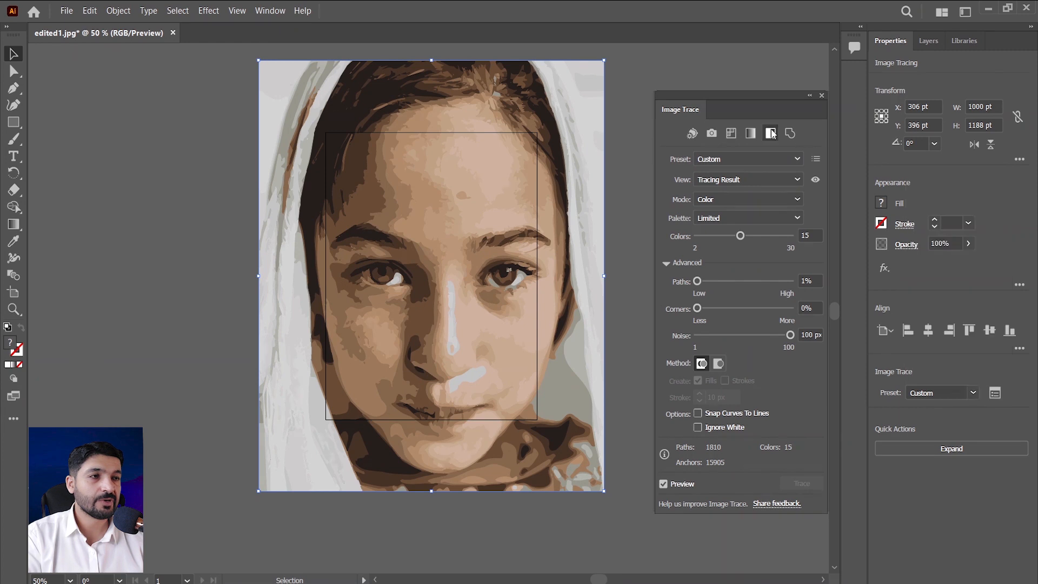